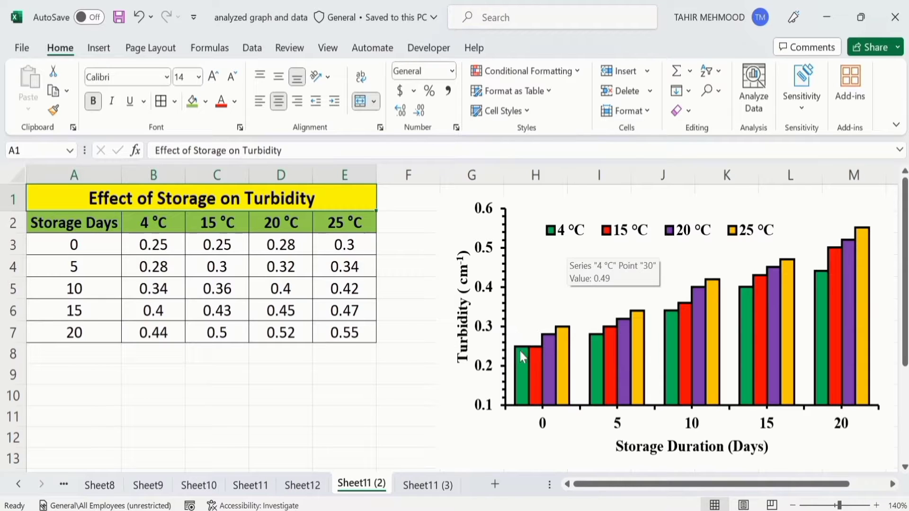
Step: Examine which table data feeds the 4 °C and 15 °C series of the finished turbidity chart
{"action": "left_click", "coordinate": [521, 367]}
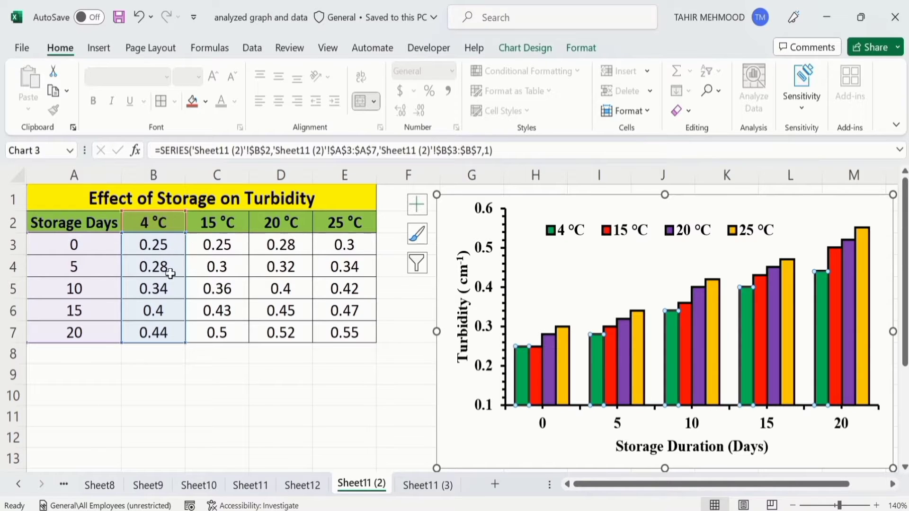
{"action": "left_click", "coordinate": [535, 368]}
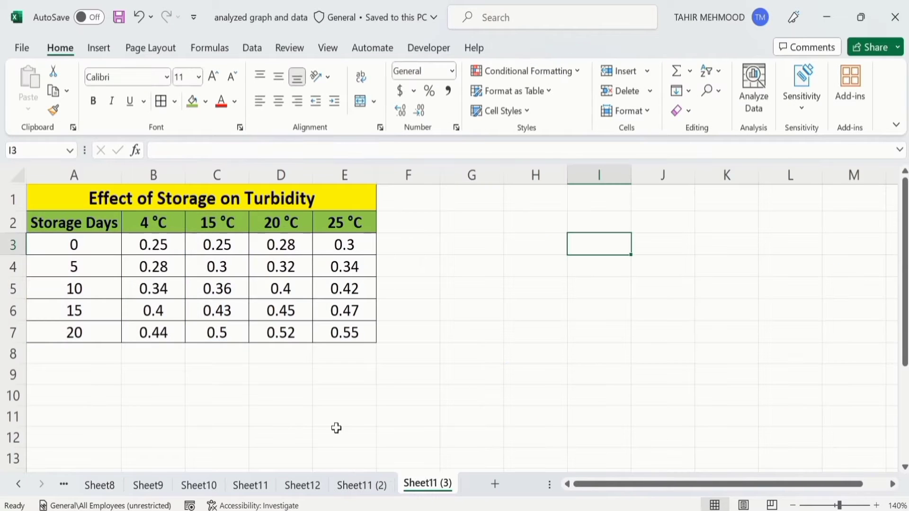
Step: Try a clustered column chart of A2:E7 with the Storage Days header included, and delete that chart
{"action": "mouse_move", "coordinate": [336, 428]}
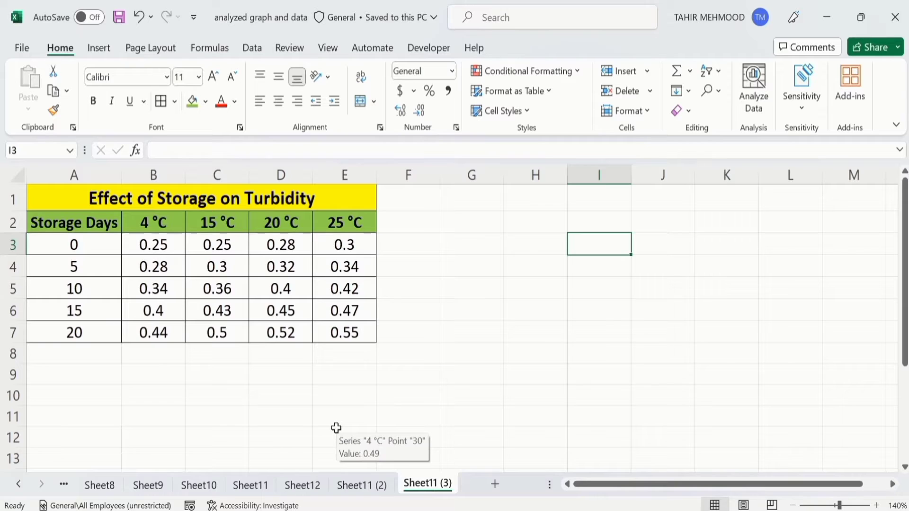
{"action": "left_click", "coordinate": [355, 338]}
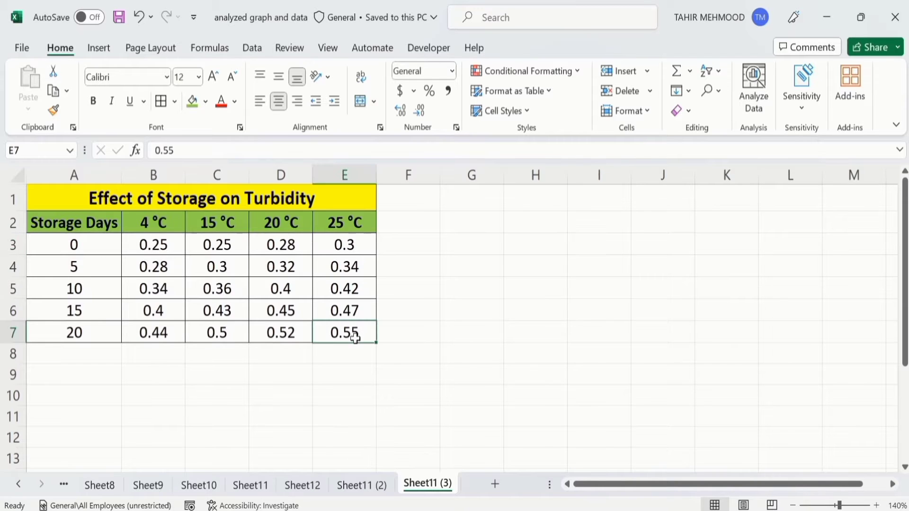
{"action": "left_click_drag", "start_coordinate": [355, 337], "coordinate": [110, 225]}
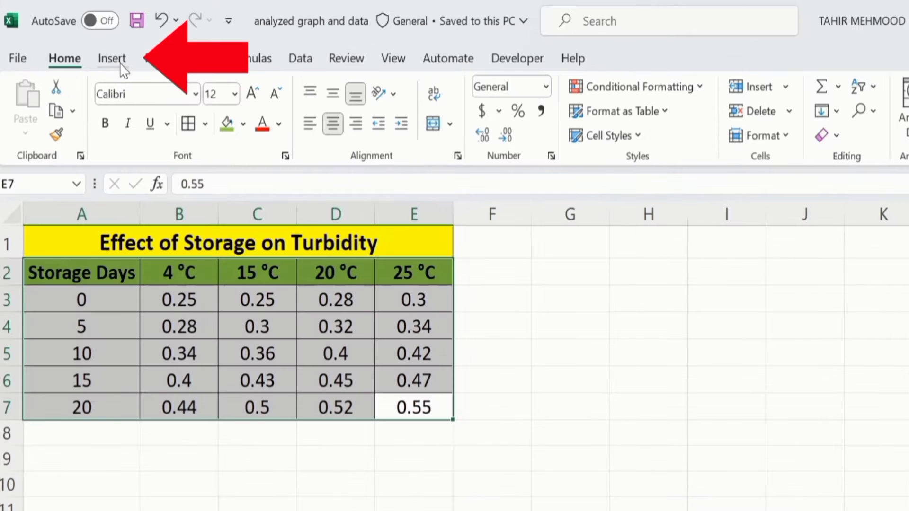
{"action": "left_click", "coordinate": [105, 55]}
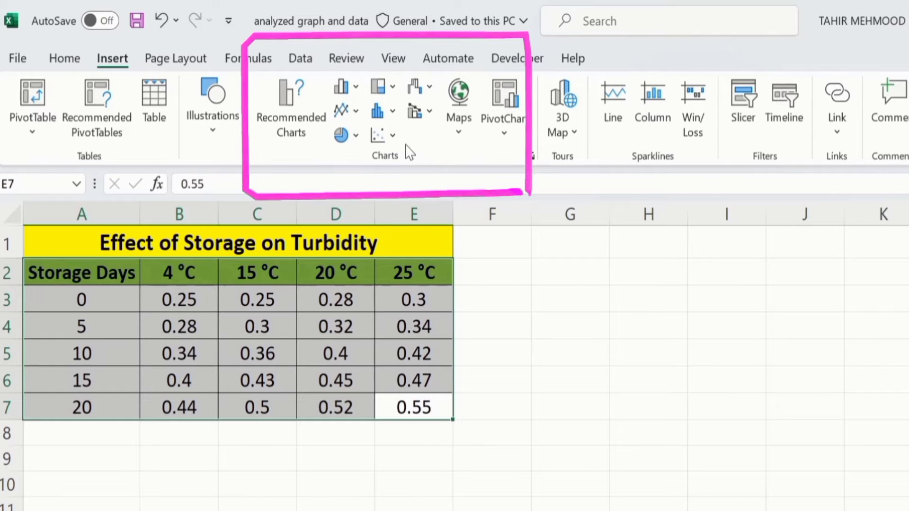
{"action": "left_click", "coordinate": [356, 87]}
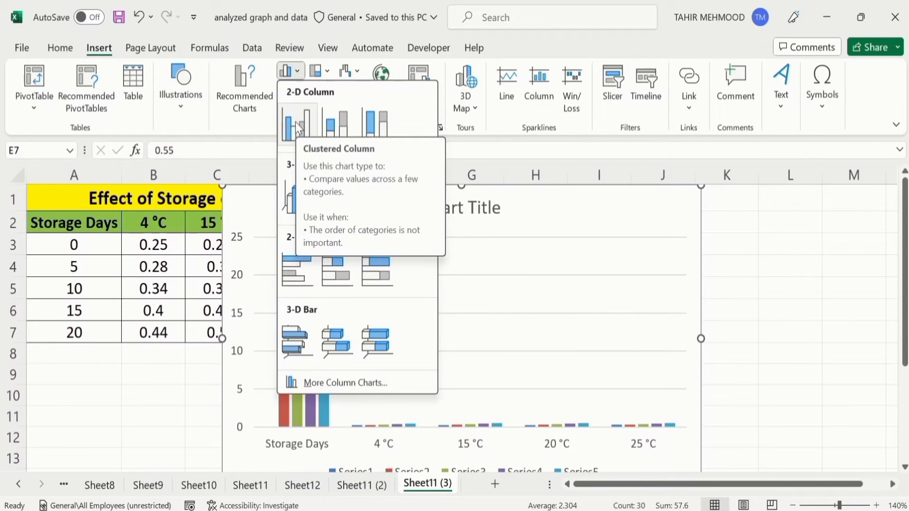
{"action": "left_click", "coordinate": [352, 150]}
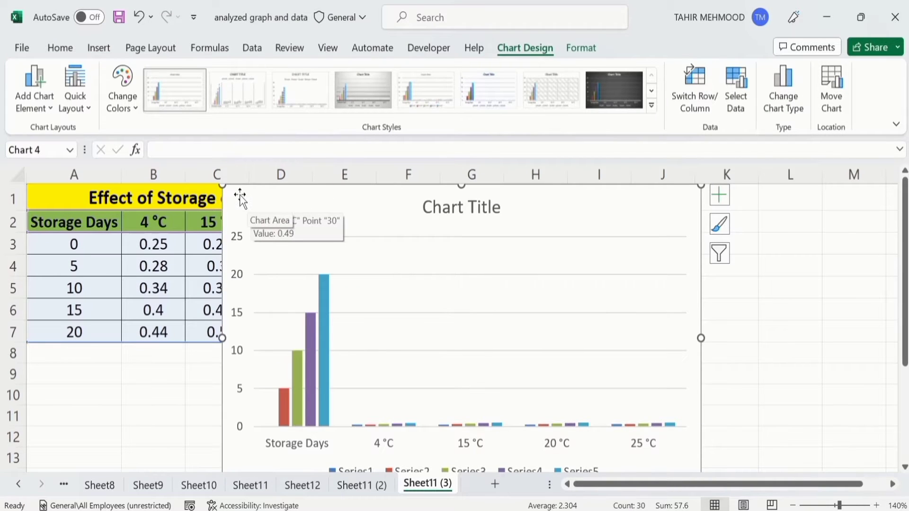
{"action": "left_click_drag", "start_coordinate": [239, 194], "coordinate": [368, 195]}
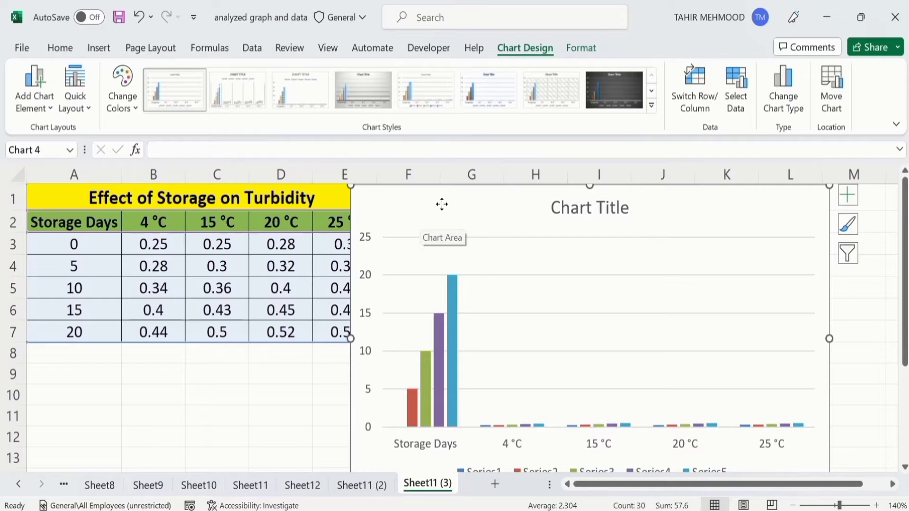
{"action": "key", "text": "Delete"}
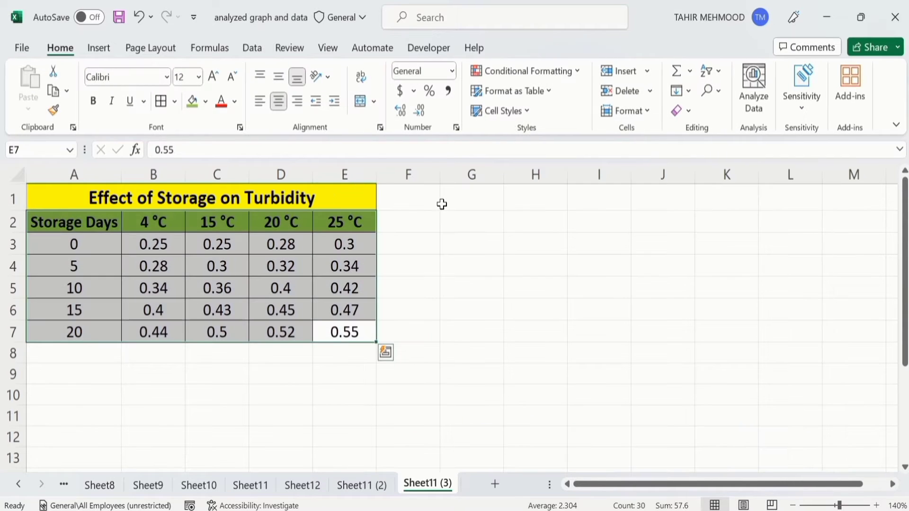
{"action": "left_click", "coordinate": [428, 253]}
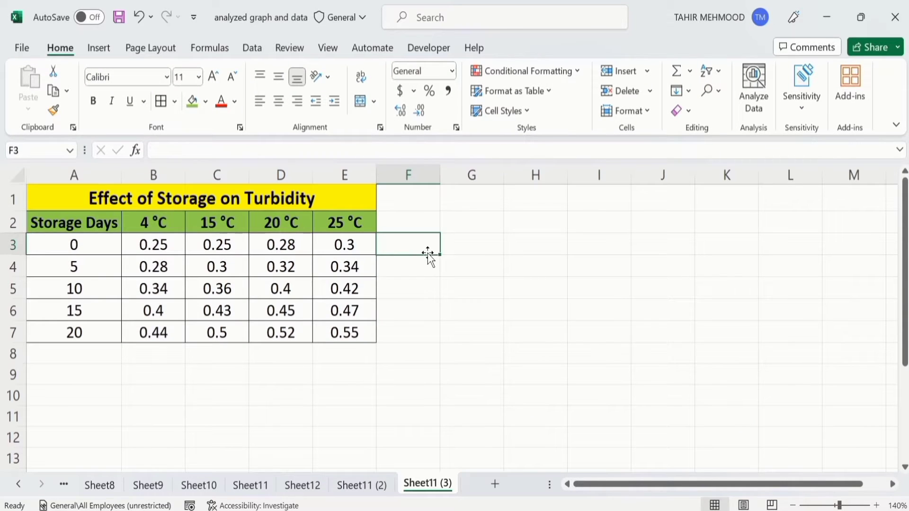
Step: Clear the Storage Days header from cell A2, leaving the cell empty
{"action": "left_click", "coordinate": [99, 225]}
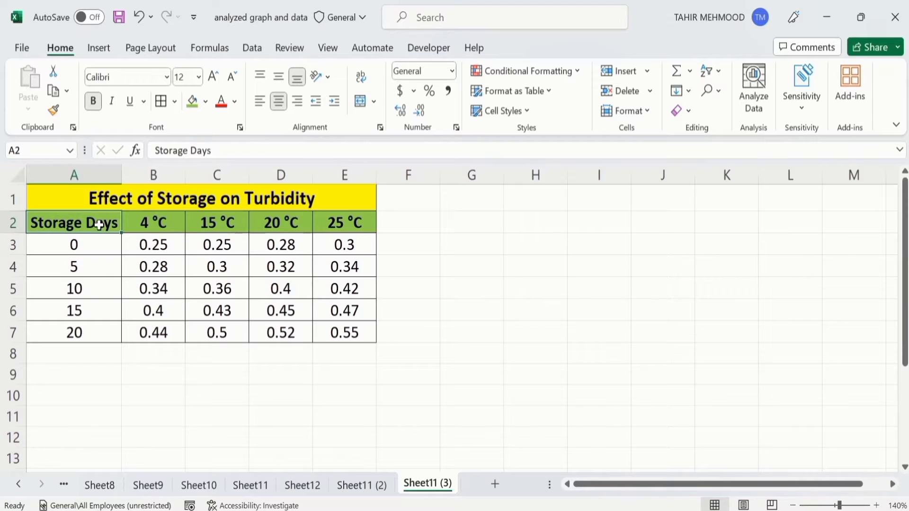
{"action": "key", "text": "Delete"}
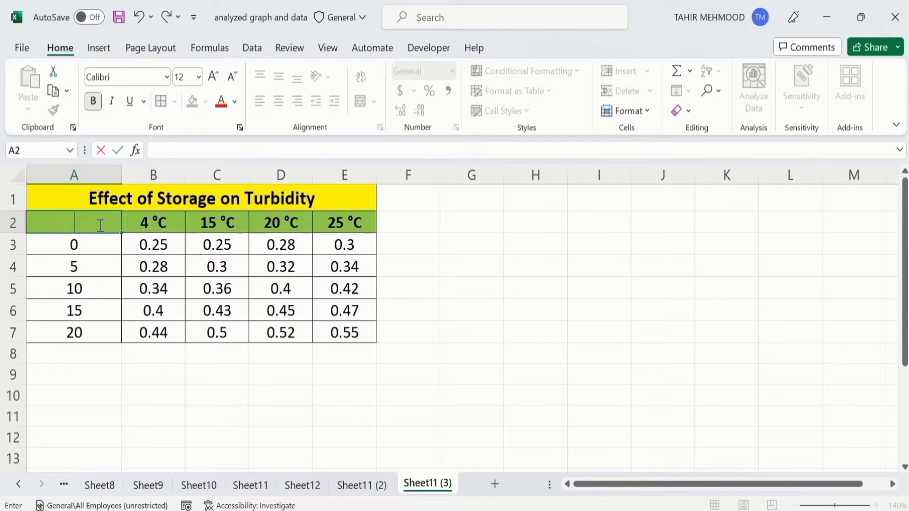
{"action": "left_click", "coordinate": [92, 379]}
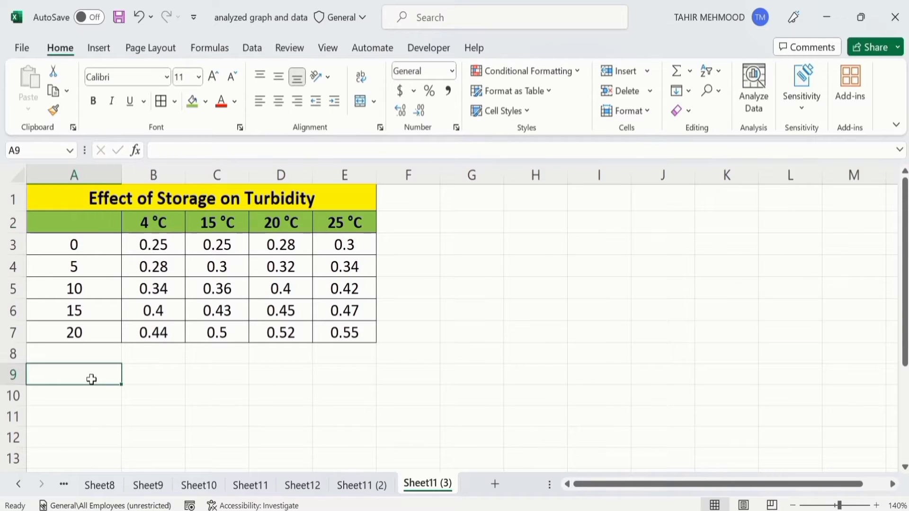
{"action": "left_click", "coordinate": [100, 224]}
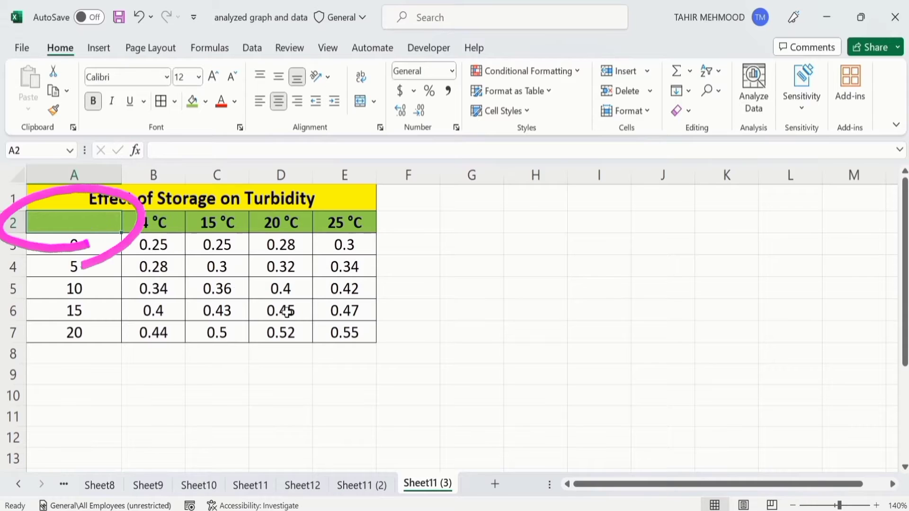
Step: Insert a 2-D clustered column chart from A2:E7 and place it beside the data table over columns G to M
{"action": "left_click", "coordinate": [345, 332]}
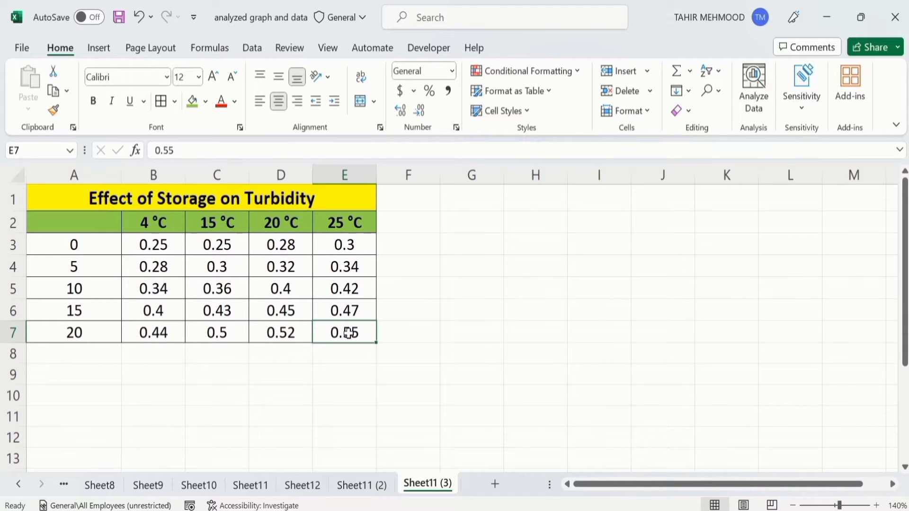
{"action": "left_click_drag", "start_coordinate": [349, 333], "coordinate": [106, 226]}
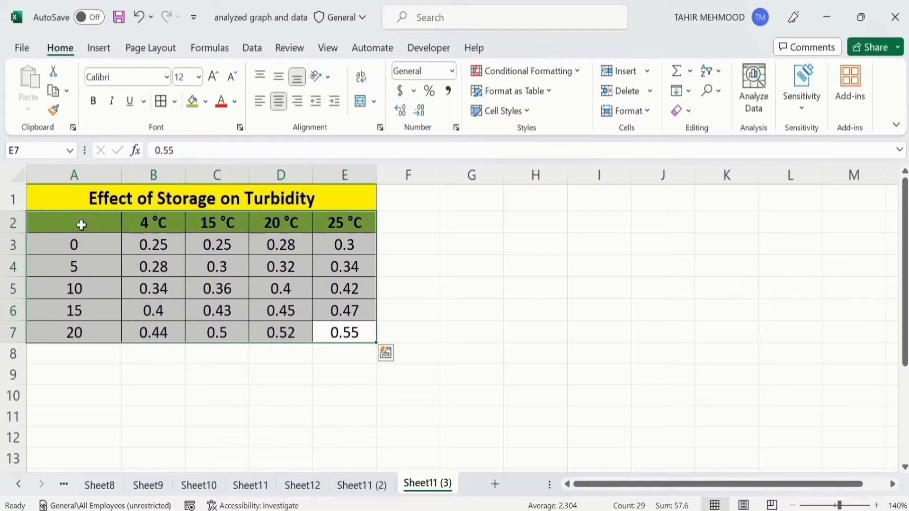
{"action": "left_click", "coordinate": [103, 49]}
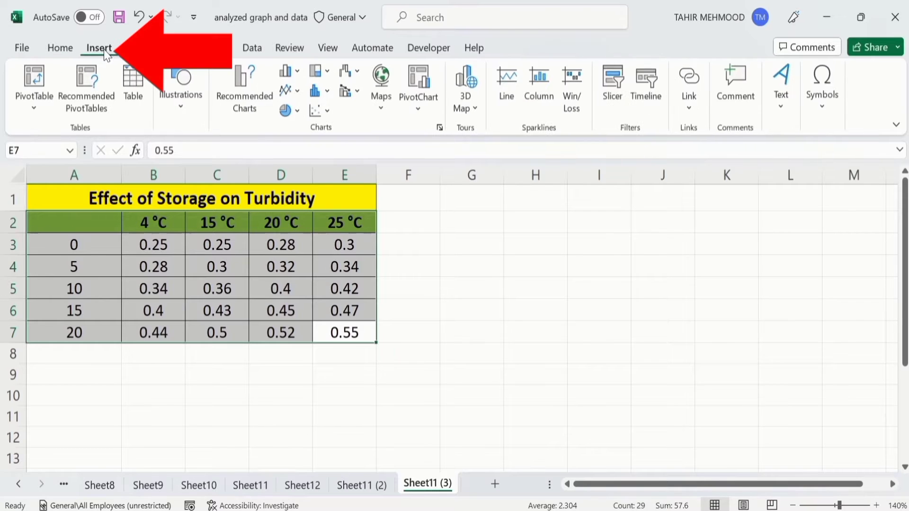
{"action": "left_click", "coordinate": [298, 72]}
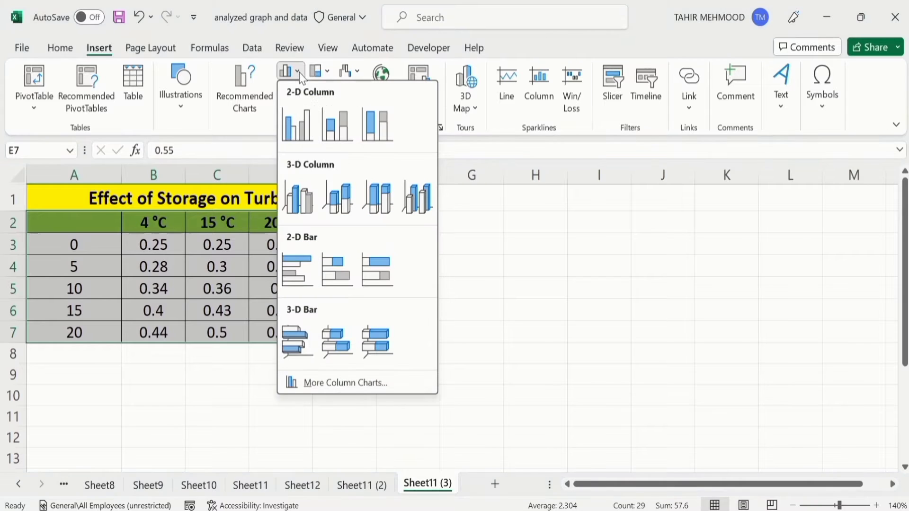
{"action": "left_click", "coordinate": [294, 124]}
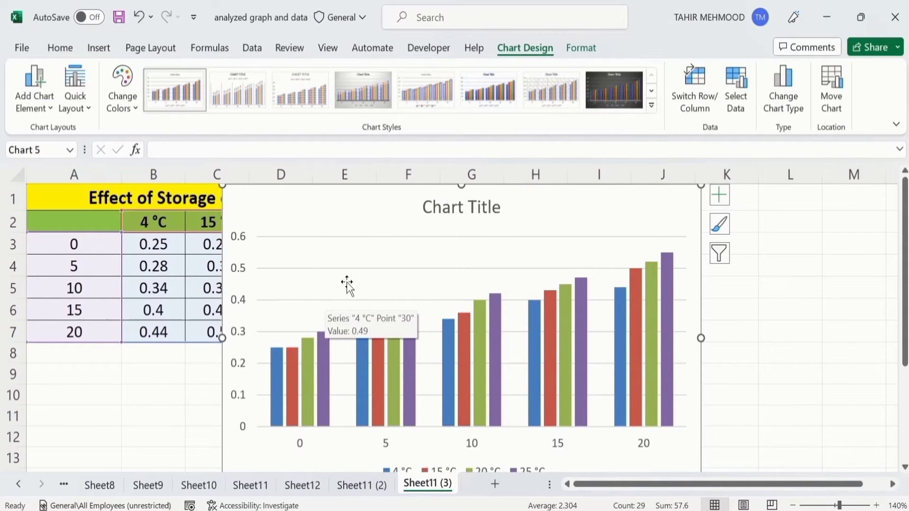
{"action": "left_click_drag", "start_coordinate": [266, 200], "coordinate": [465, 206]}
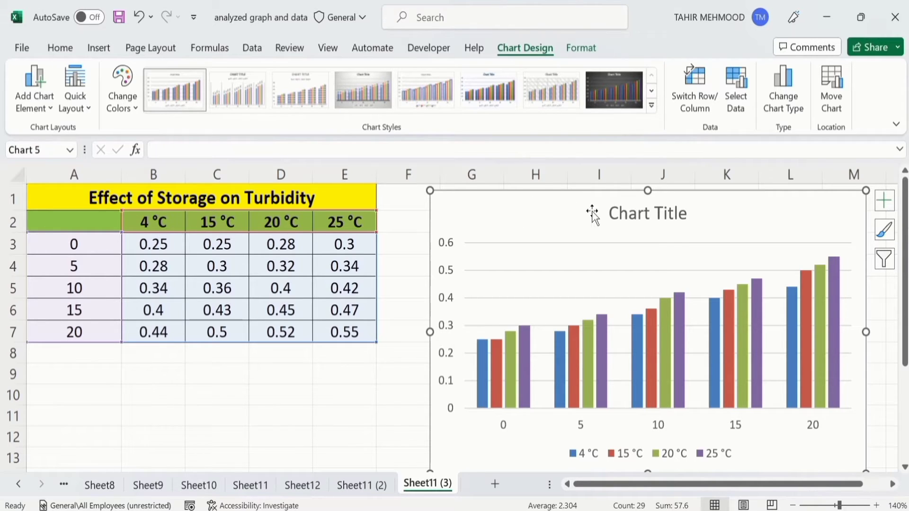
Step: Add axis titles to the chart and remove its gridlines, keeping the legend
{"action": "left_click", "coordinate": [884, 201]}
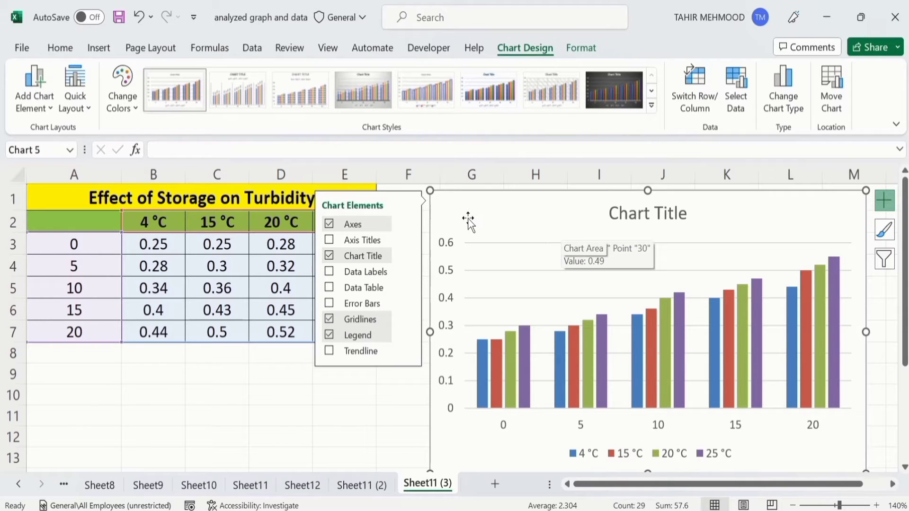
{"action": "left_click", "coordinate": [329, 240]}
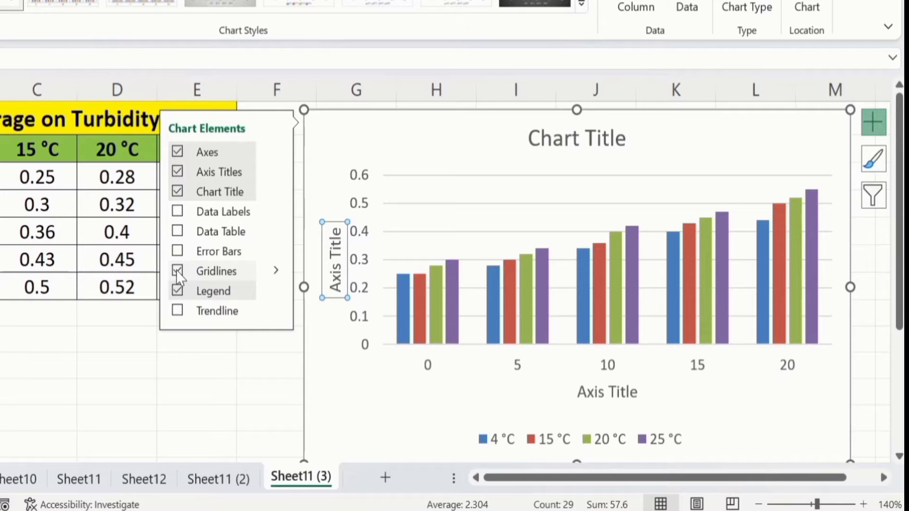
{"action": "left_click", "coordinate": [177, 271]}
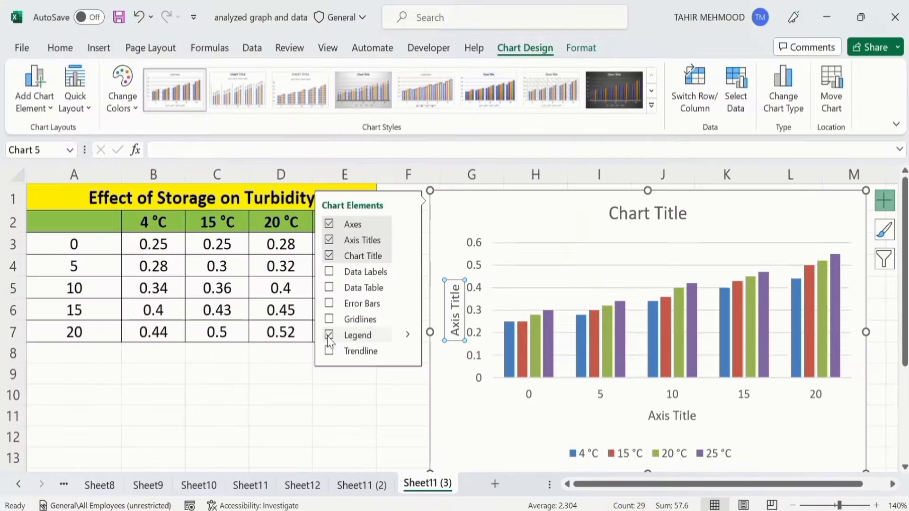
{"action": "left_click", "coordinate": [368, 414]}
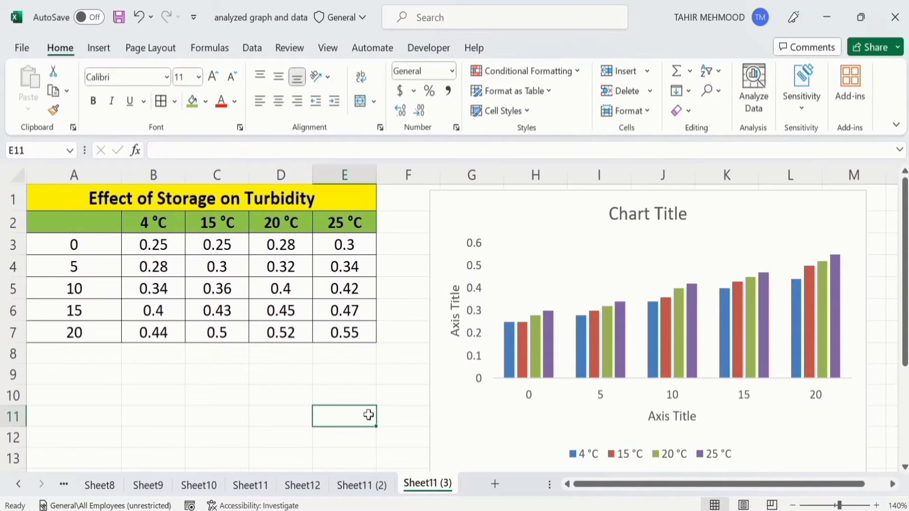
Step: Link the chart title to the table heading in the merged cell A1:E1
{"action": "left_click", "coordinate": [638, 215]}
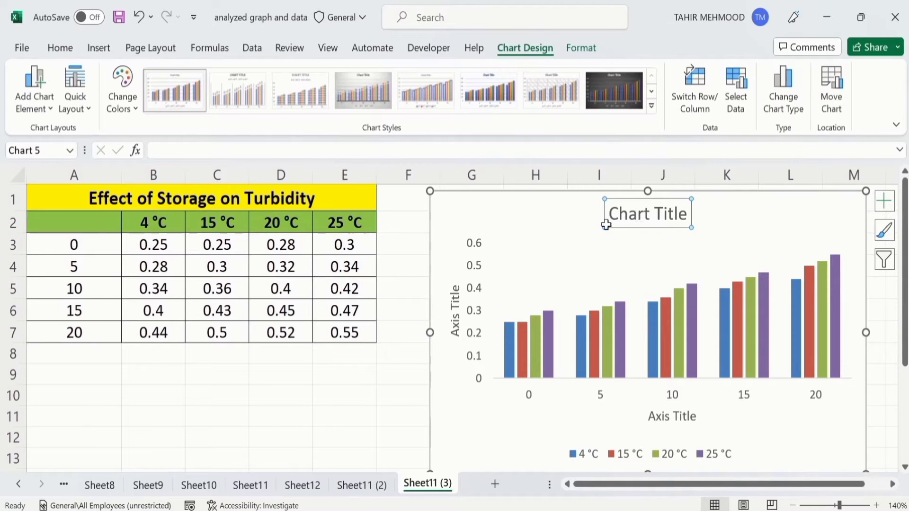
{"action": "left_click", "coordinate": [209, 147]}
{"action": "type", "text": "="}
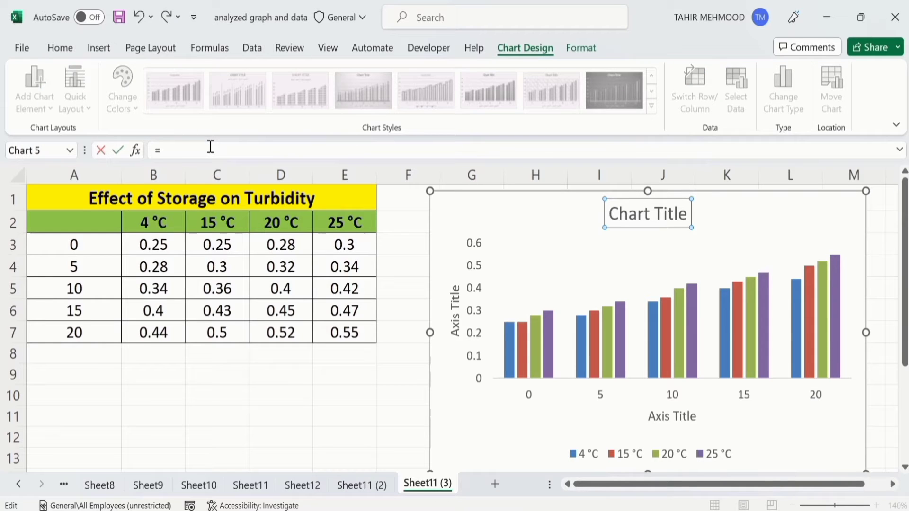
{"action": "left_click", "coordinate": [192, 200]}
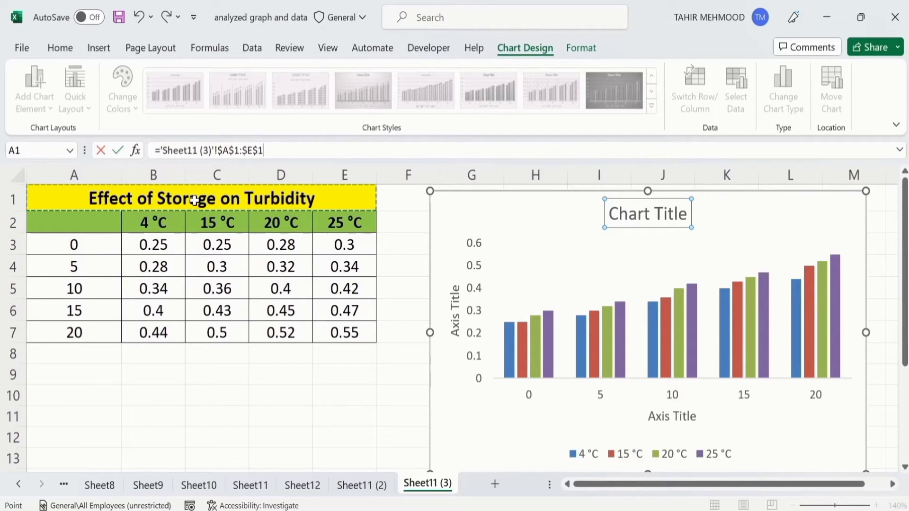
{"action": "key", "text": "Return"}
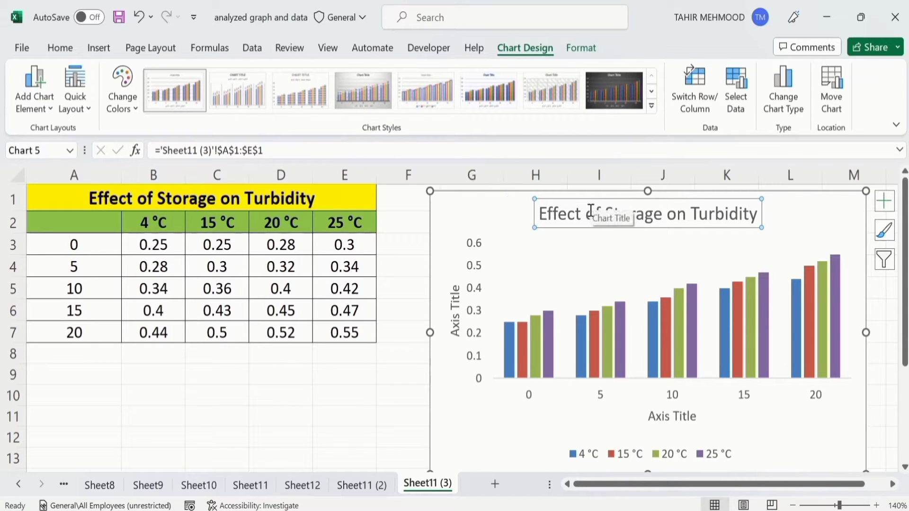
Step: Format the chart title as bold black text and enlarge its font size
{"action": "left_click", "coordinate": [67, 53]}
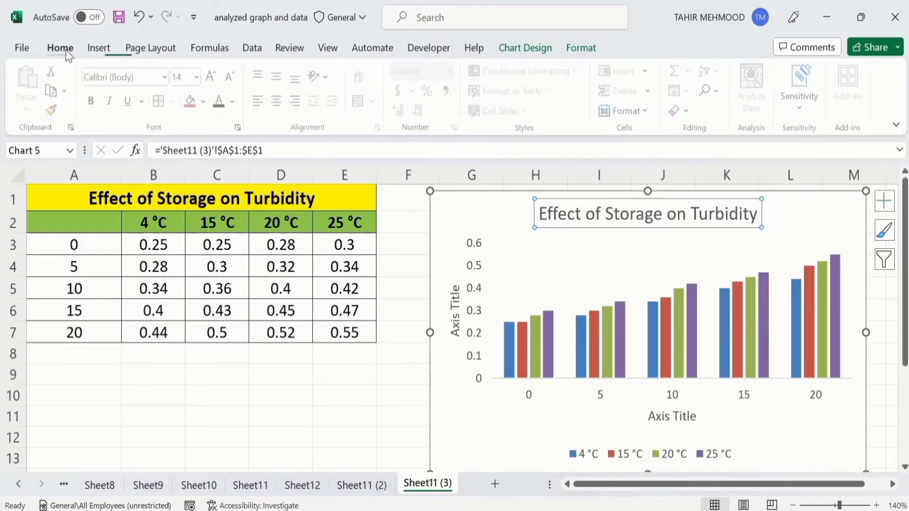
{"action": "left_click", "coordinate": [93, 102]}
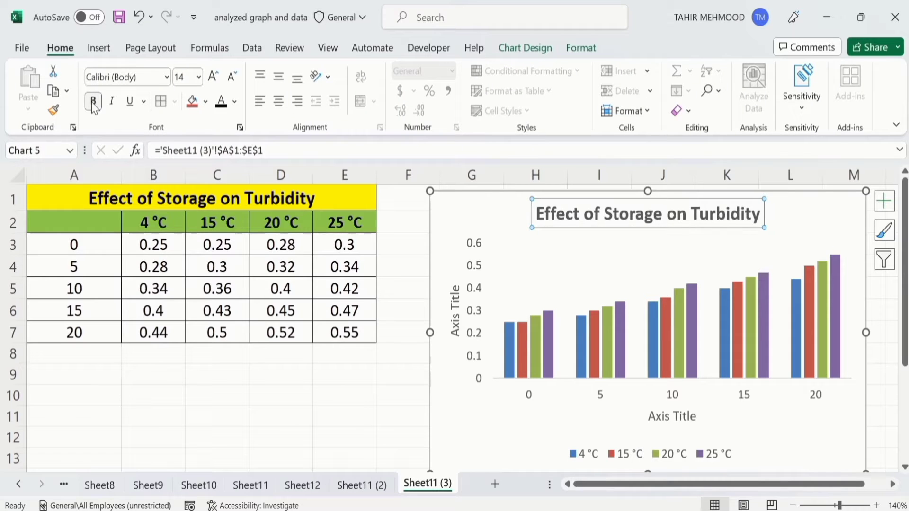
{"action": "left_click", "coordinate": [199, 78]}
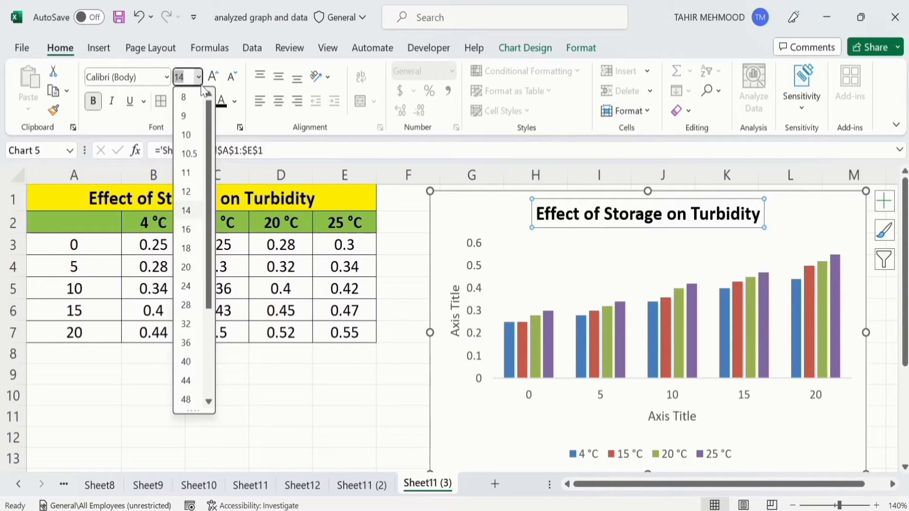
{"action": "left_click", "coordinate": [191, 210]}
{"action": "left_click", "coordinate": [376, 394]}
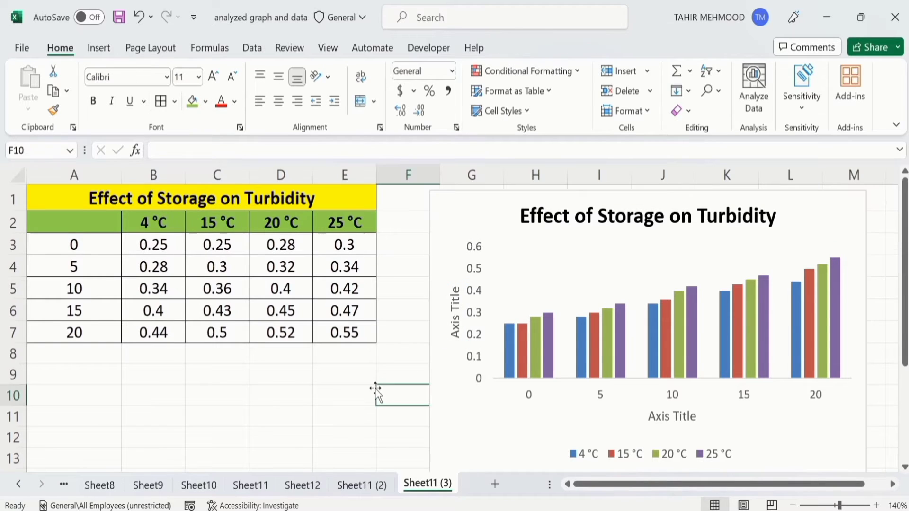
Step: Change the vertical axis title's text to Turbidity
{"action": "left_click", "coordinate": [455, 320]}
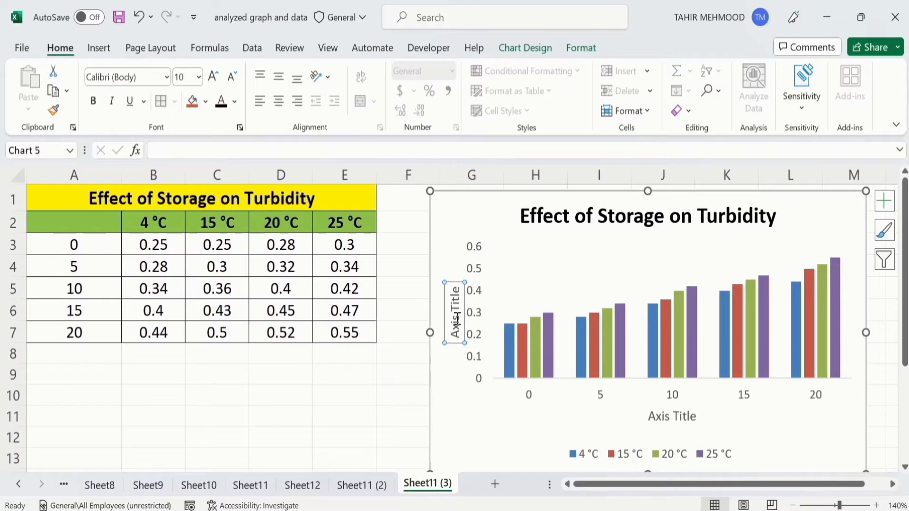
{"action": "left_click", "coordinate": [218, 148]}
{"action": "type", "text": "Turbidity"}
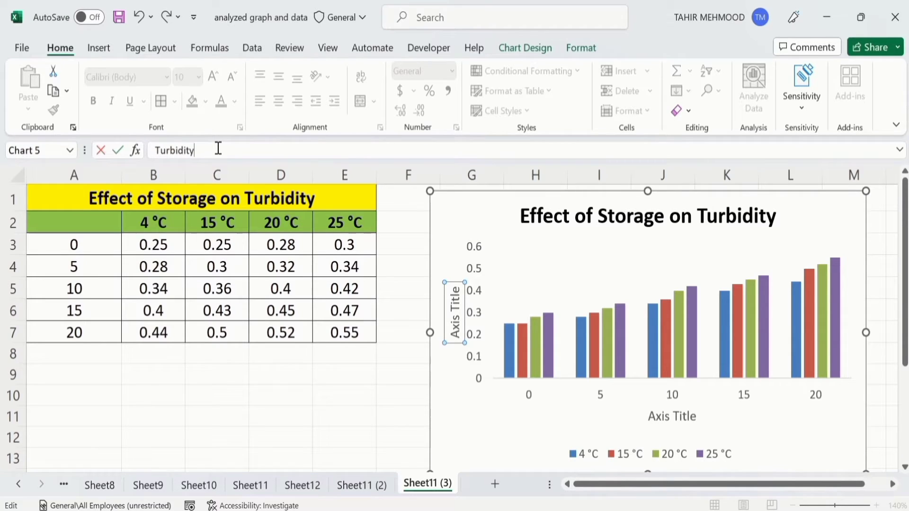
{"action": "key", "text": "Return"}
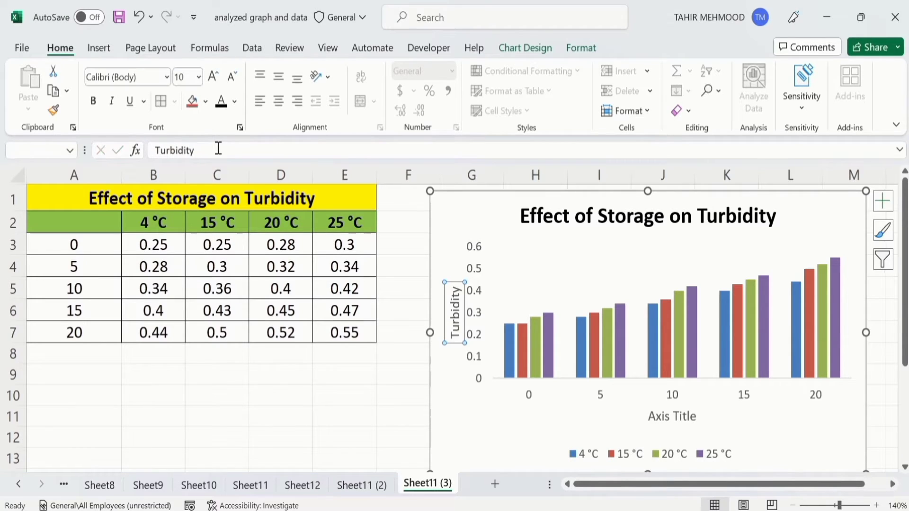
Step: Format the vertical axis title as black, bold text at font size 12
{"action": "left_click", "coordinate": [223, 108]}
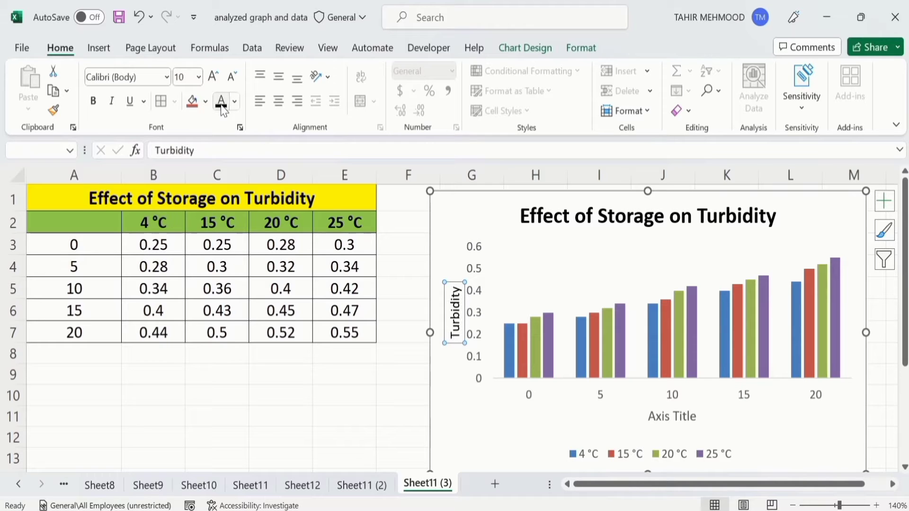
{"action": "left_click", "coordinate": [199, 80]}
{"action": "left_click", "coordinate": [186, 191]}
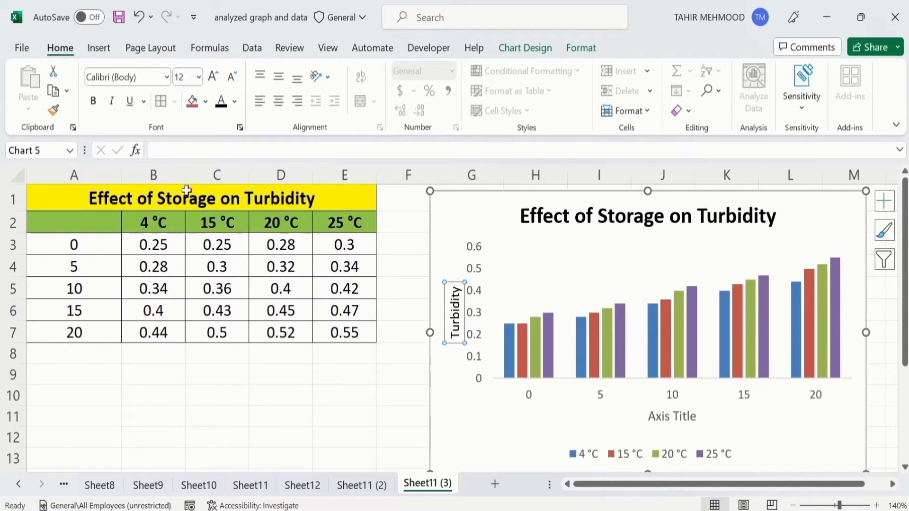
{"action": "left_click", "coordinate": [93, 102]}
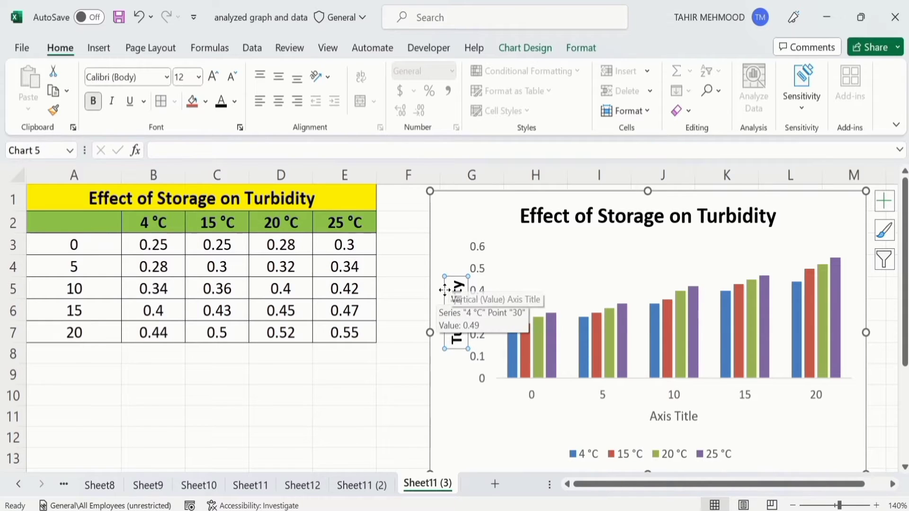
Step: Copy the vertical axis title's formatting to the horizontal axis title and change that title's text to Storage Days
{"action": "left_click", "coordinate": [54, 110]}
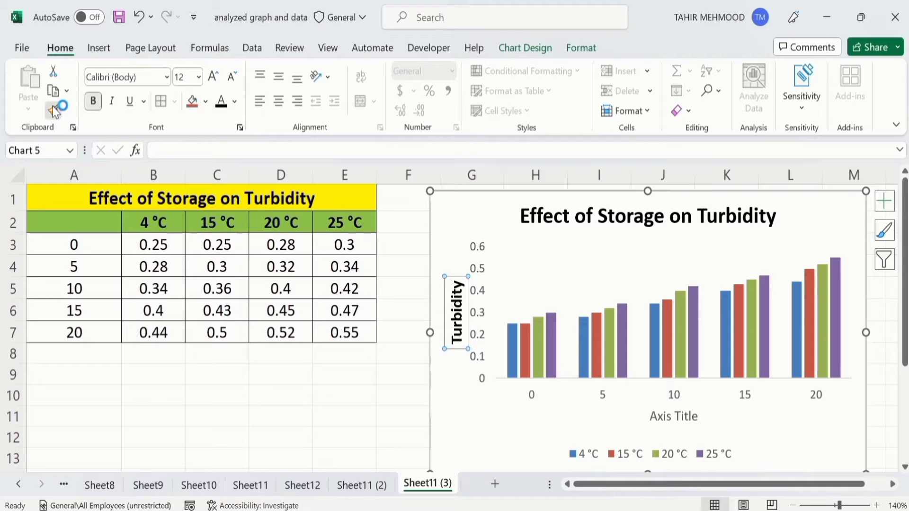
{"action": "left_click", "coordinate": [662, 412]}
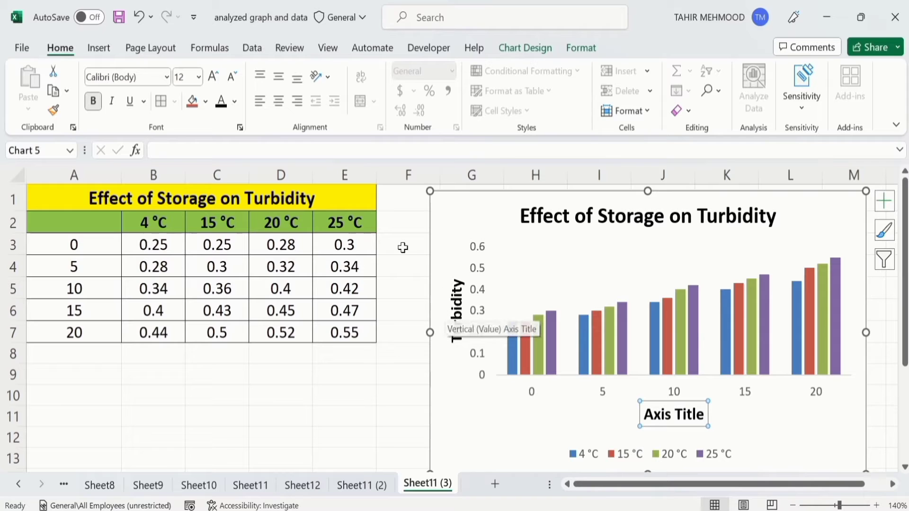
{"action": "left_click", "coordinate": [206, 150]}
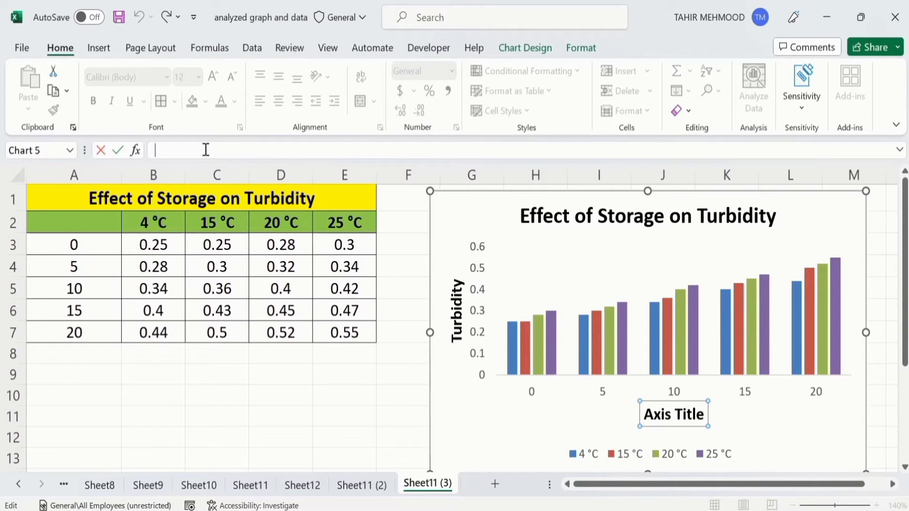
{"action": "type", "text": "Storage Days"}
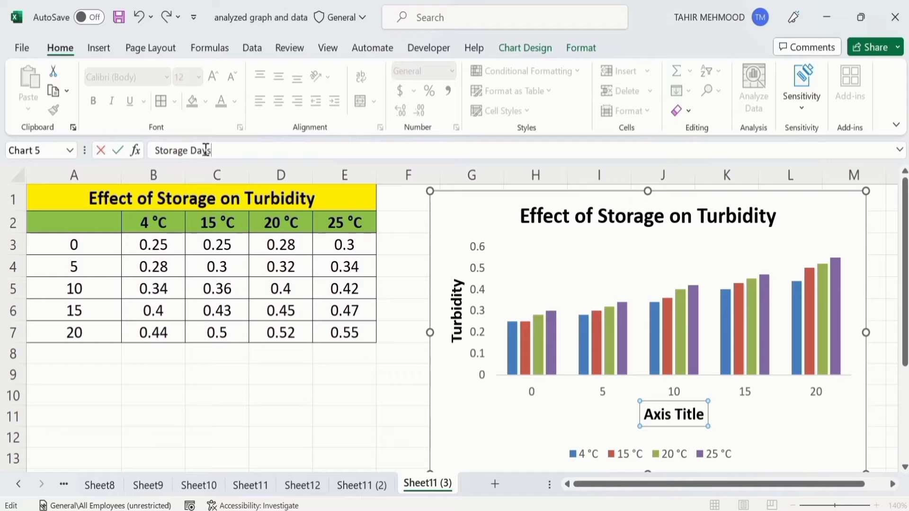
{"action": "key", "text": "Return"}
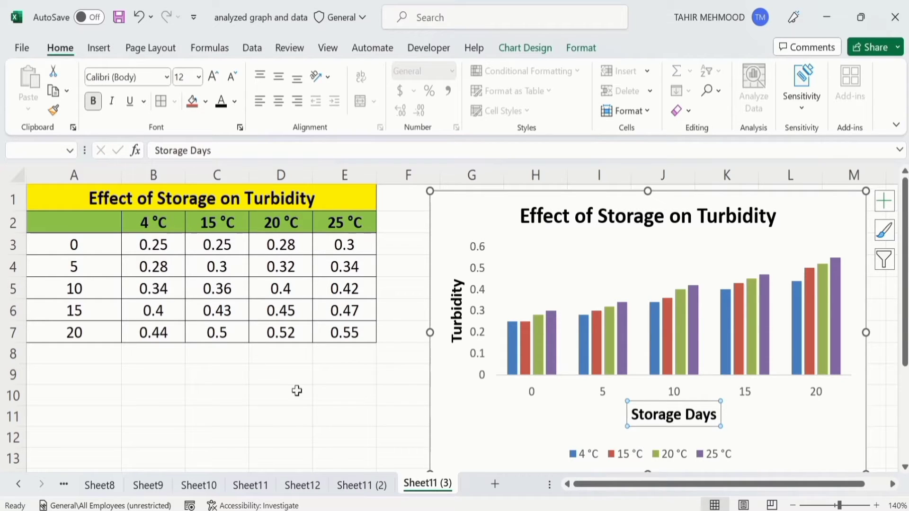
{"action": "left_click", "coordinate": [320, 407]}
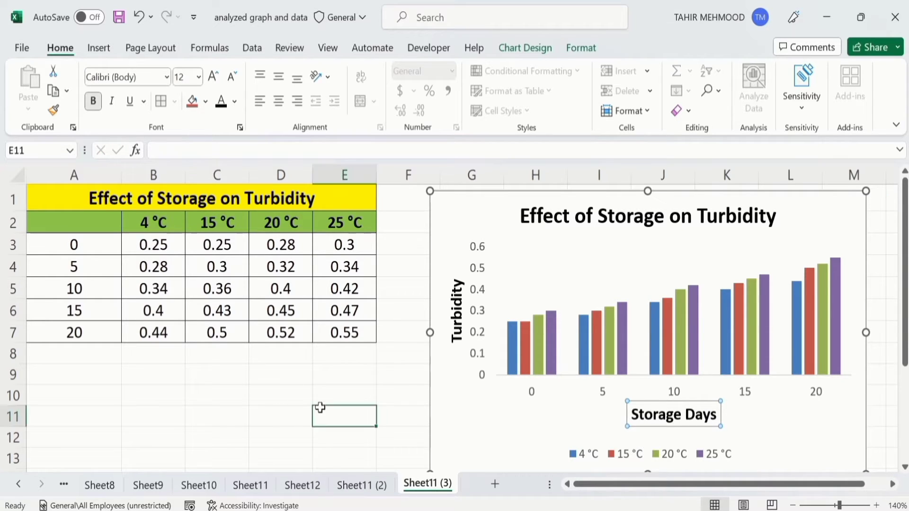
Step: Browse the available chart styles, quick layouts and colour palettes for the chart without applying any
{"action": "left_click", "coordinate": [451, 211]}
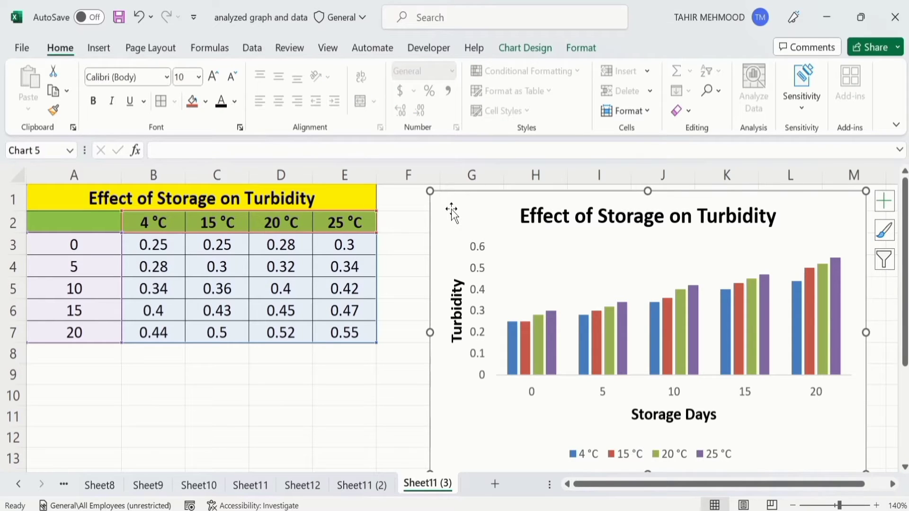
{"action": "left_click", "coordinate": [526, 46]}
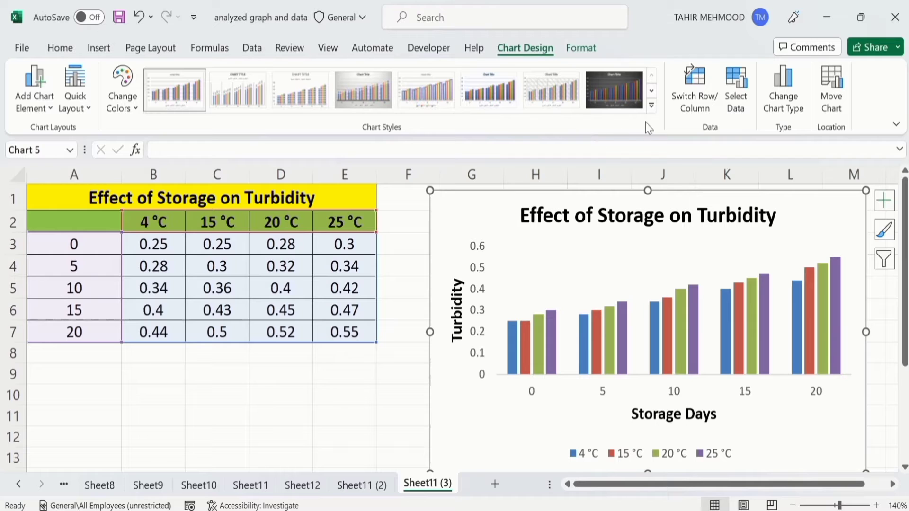
{"action": "left_click", "coordinate": [651, 107]}
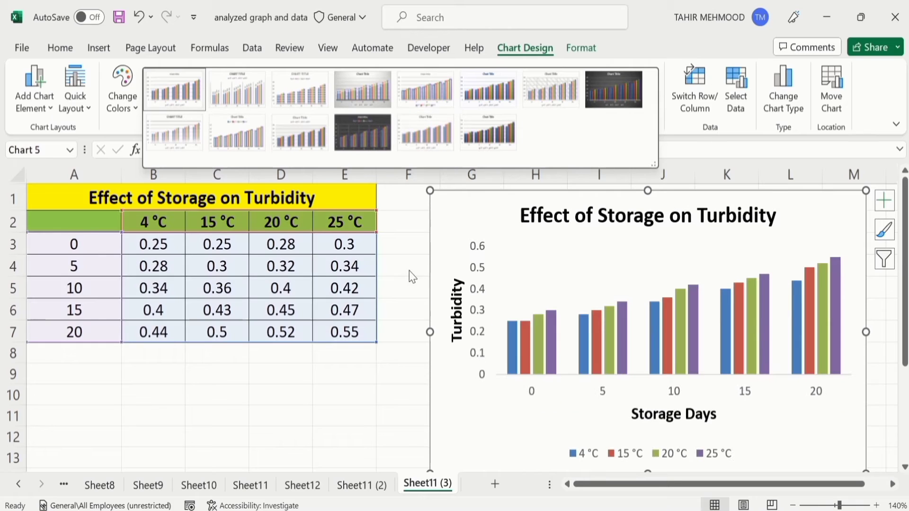
{"action": "left_click", "coordinate": [408, 266]}
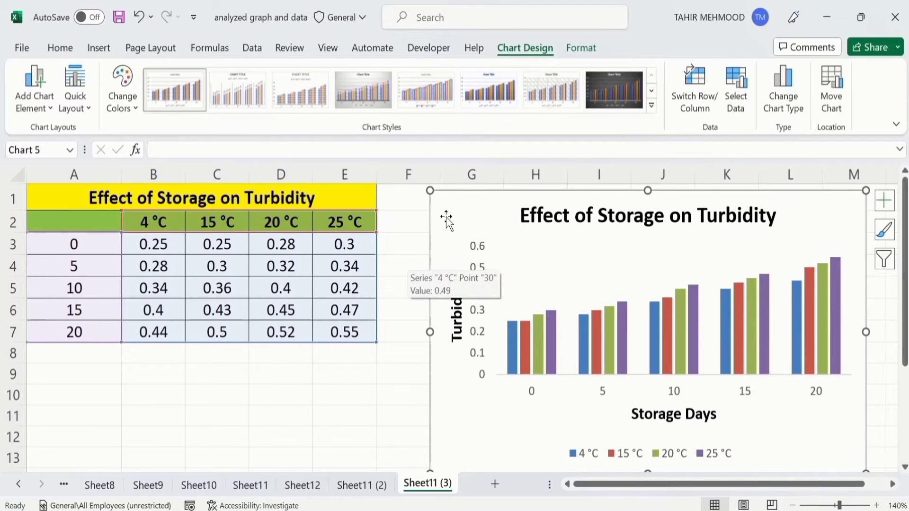
{"action": "left_click", "coordinate": [87, 109]}
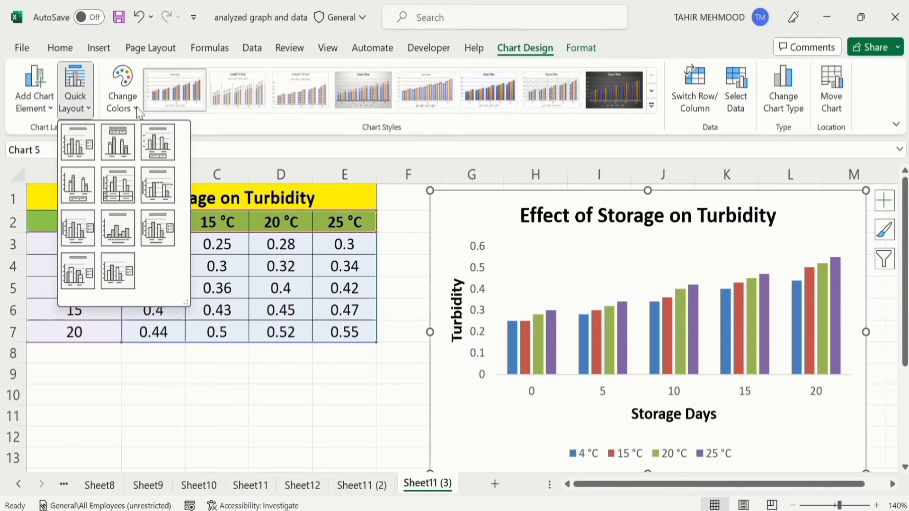
{"action": "left_click", "coordinate": [137, 107]}
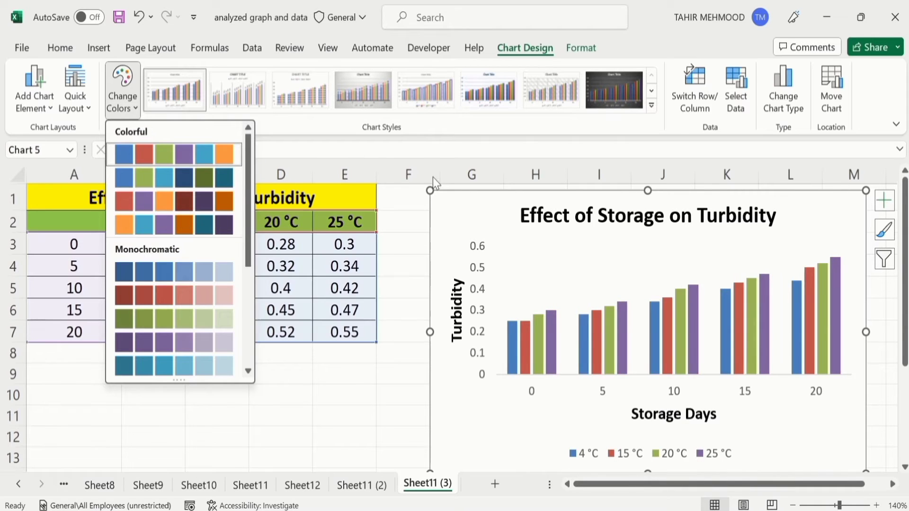
{"action": "key", "text": "Escape"}
{"action": "key", "text": "Escape"}
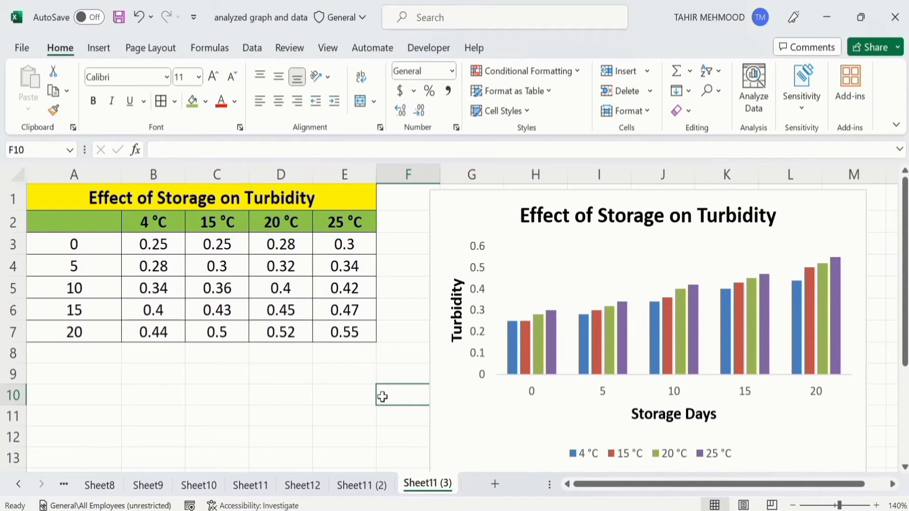
Step: Set the vertical axis's minimum bound to 0.1
{"action": "left_click", "coordinate": [479, 256]}
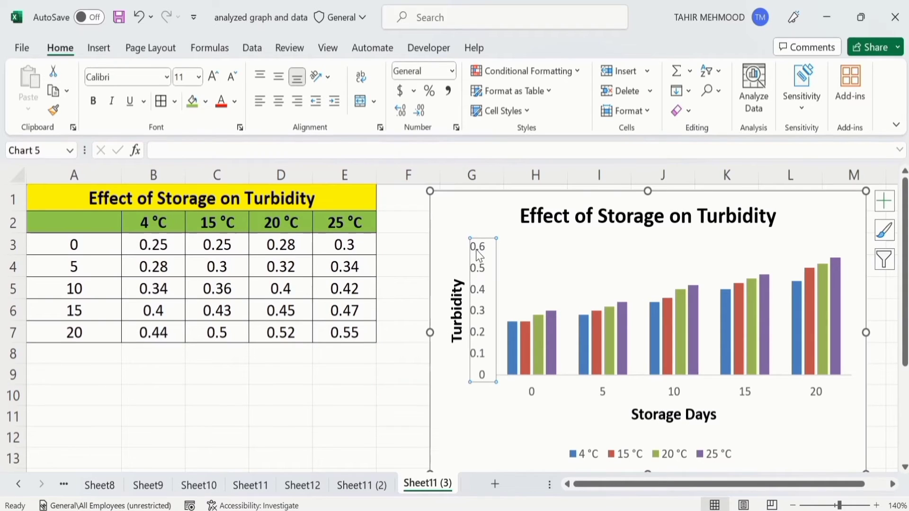
{"action": "right_click", "coordinate": [480, 256]}
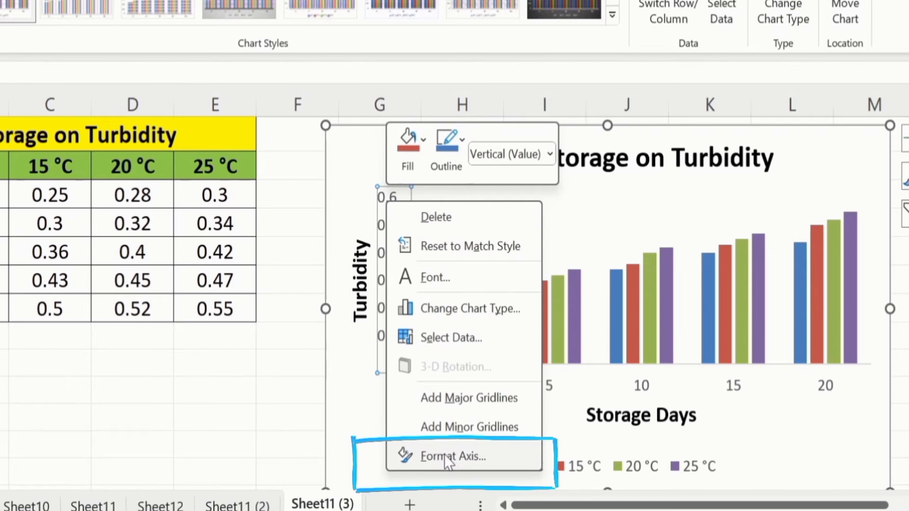
{"action": "left_click", "coordinate": [526, 446]}
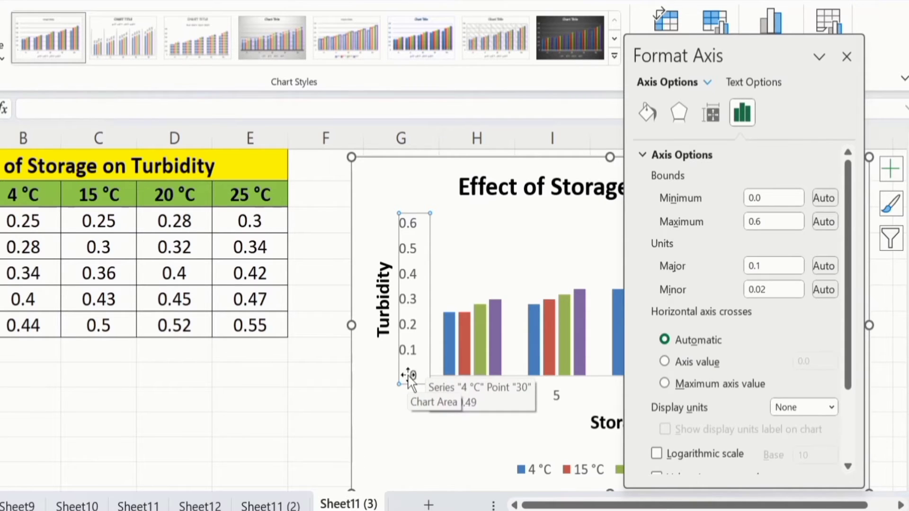
{"action": "left_click", "coordinate": [767, 199]}
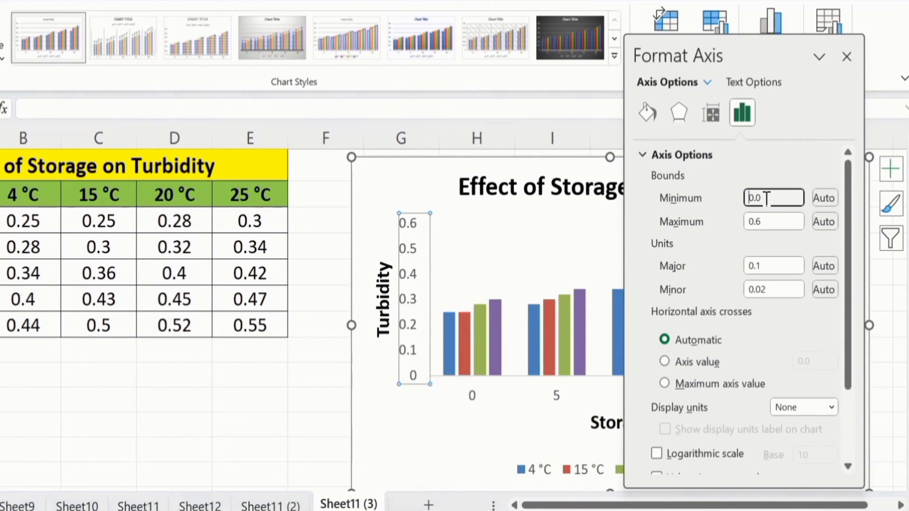
{"action": "key", "text": "BackSpace"}
{"action": "left_click", "coordinate": [279, 393]}
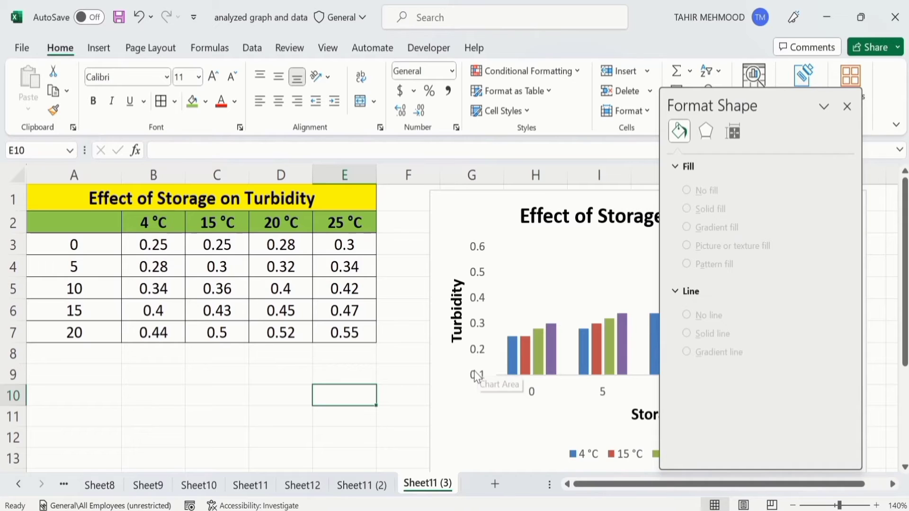
{"action": "left_click", "coordinate": [479, 298]}
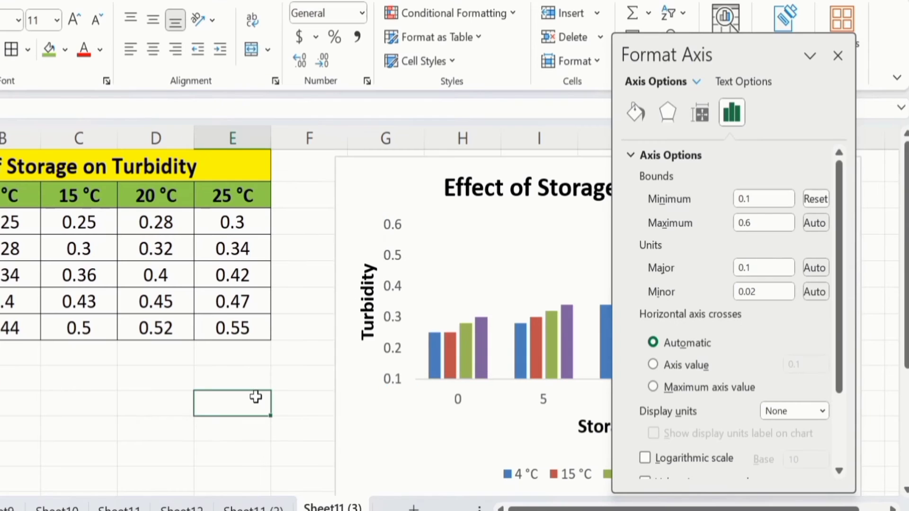
{"action": "left_click", "coordinate": [256, 397]}
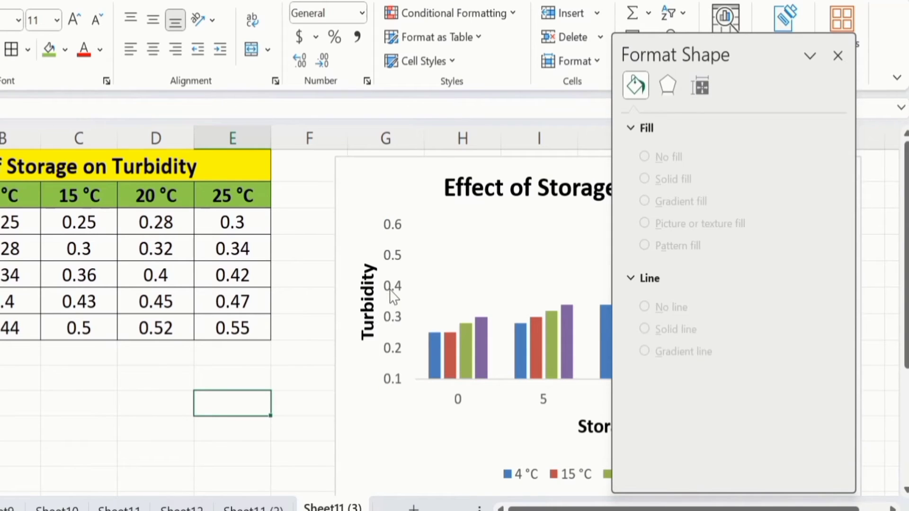
Step: Give the vertical axis a solid black line with a width of 1.5 pt
{"action": "left_click", "coordinate": [393, 296]}
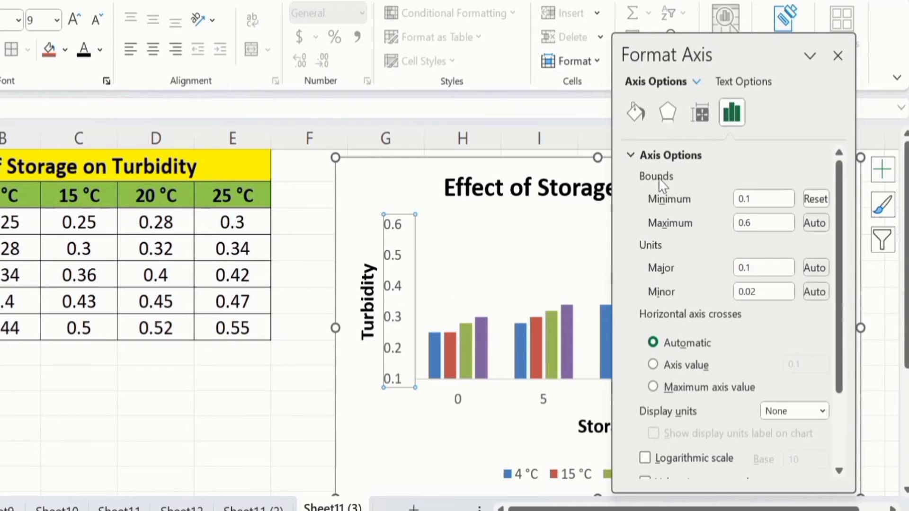
{"action": "left_click", "coordinate": [637, 116]}
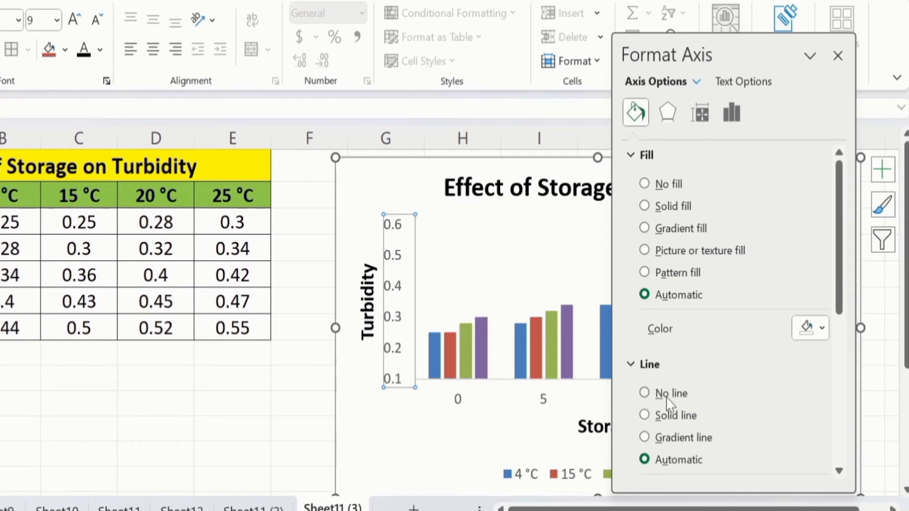
{"action": "left_click", "coordinate": [645, 416]}
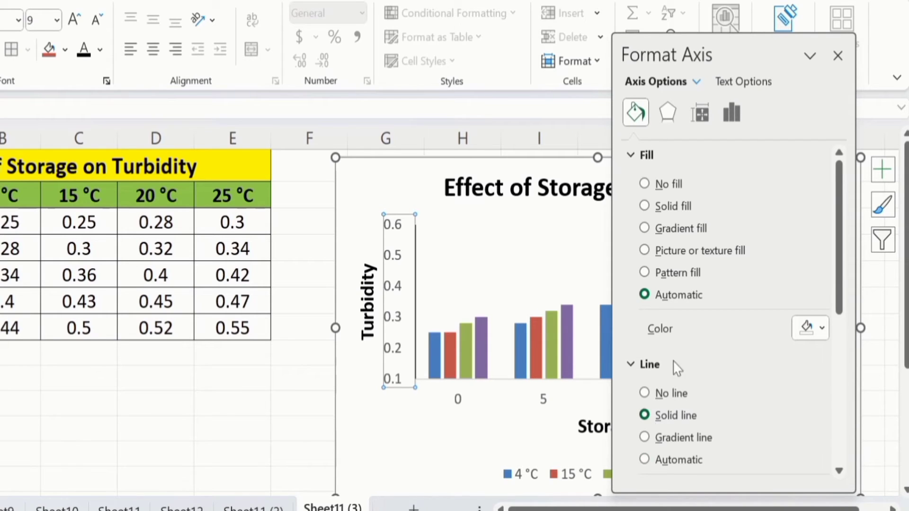
{"action": "left_click_drag", "start_coordinate": [844, 239], "coordinate": [843, 314]}
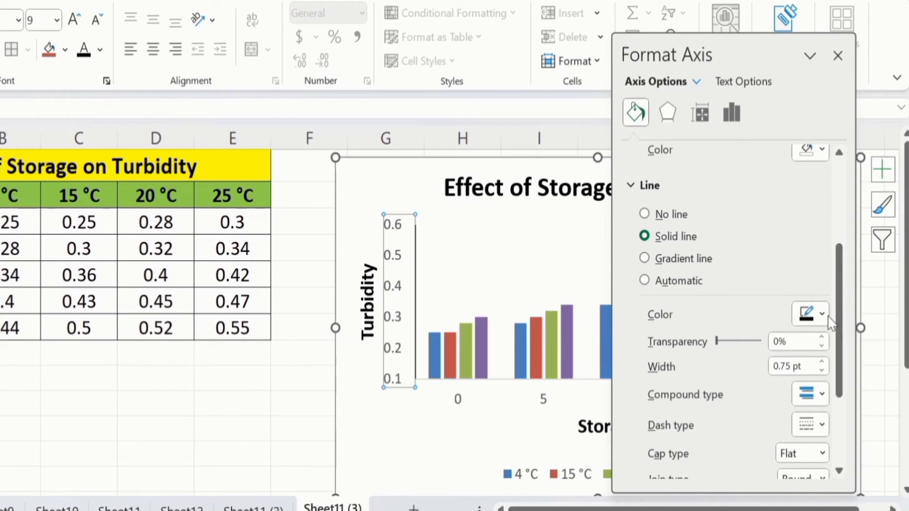
{"action": "left_click", "coordinate": [822, 315]}
{"action": "left_click", "coordinate": [824, 316]}
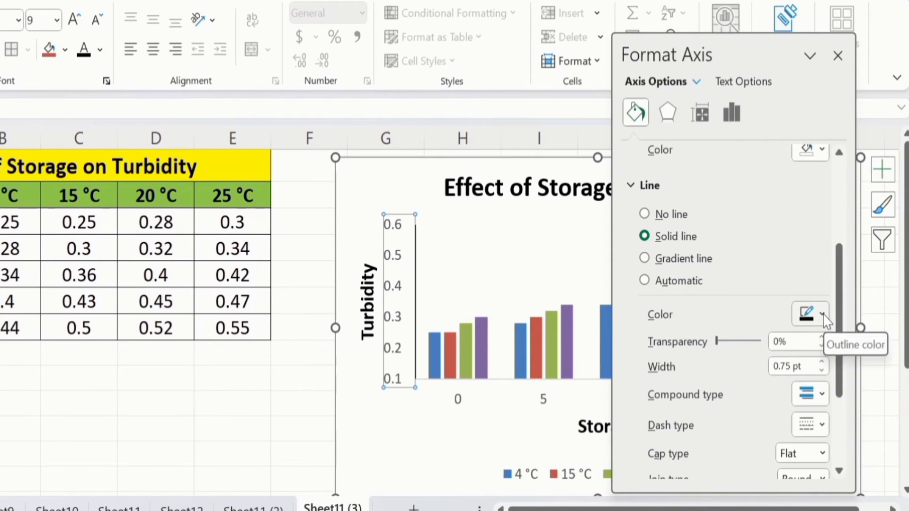
{"action": "left_click", "coordinate": [823, 315]}
{"action": "left_click", "coordinate": [786, 363]}
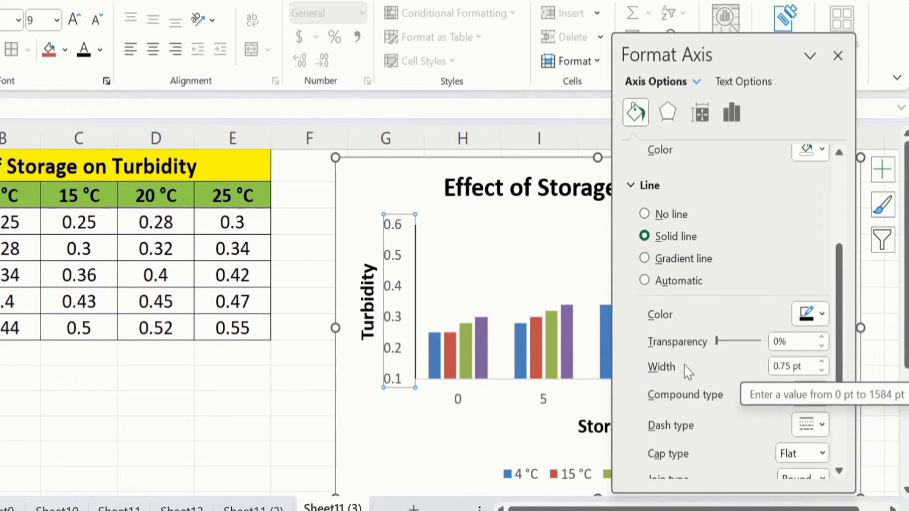
{"action": "left_click", "coordinate": [822, 363]}
{"action": "left_click", "coordinate": [822, 363]}
{"action": "left_click", "coordinate": [822, 363]}
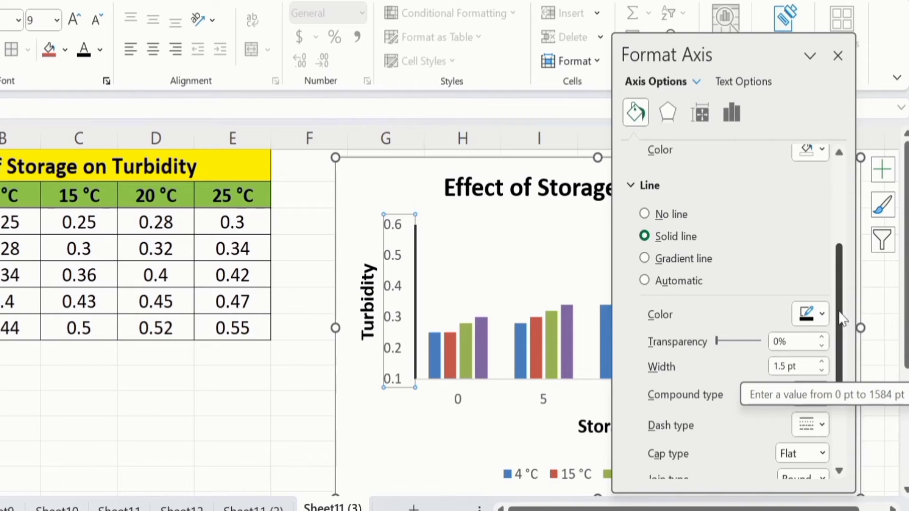
Step: Set both the major and minor tick marks of the vertical axis to Outside
{"action": "left_click", "coordinate": [731, 114]}
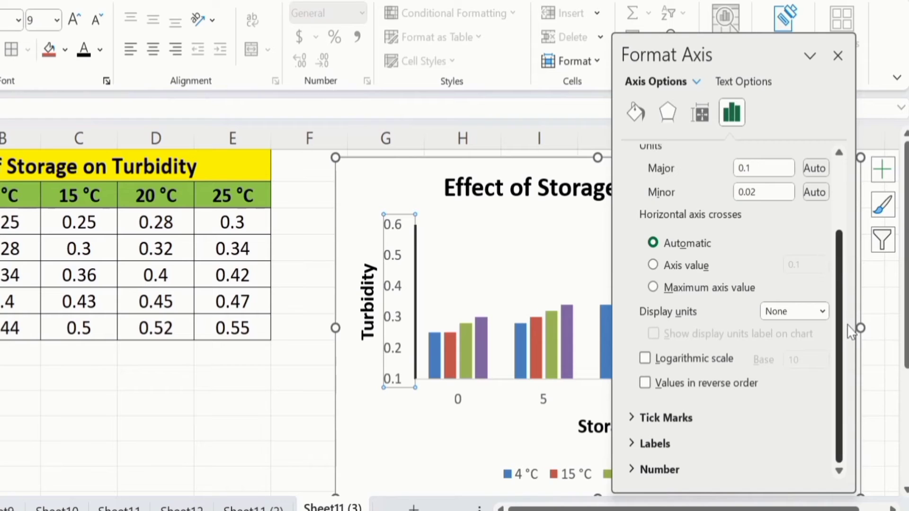
{"action": "left_click", "coordinate": [666, 418]}
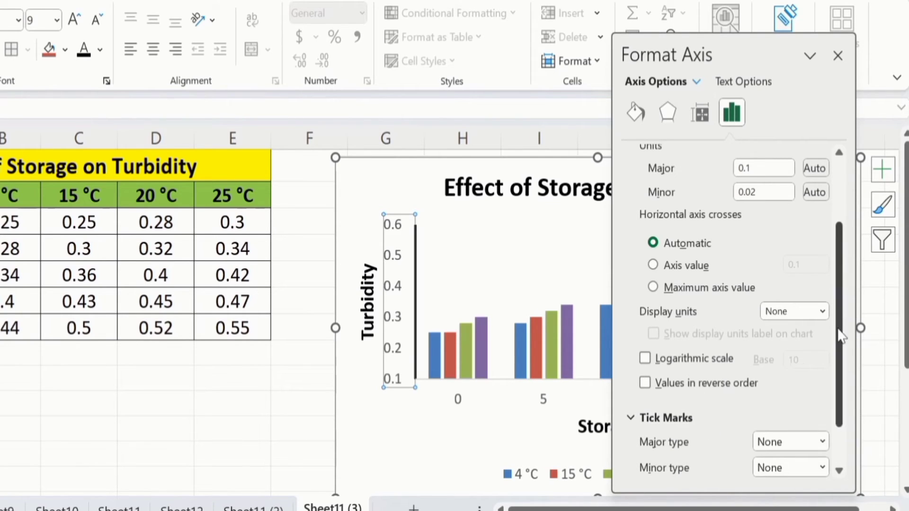
{"action": "left_click_drag", "start_coordinate": [837, 331], "coordinate": [842, 400]}
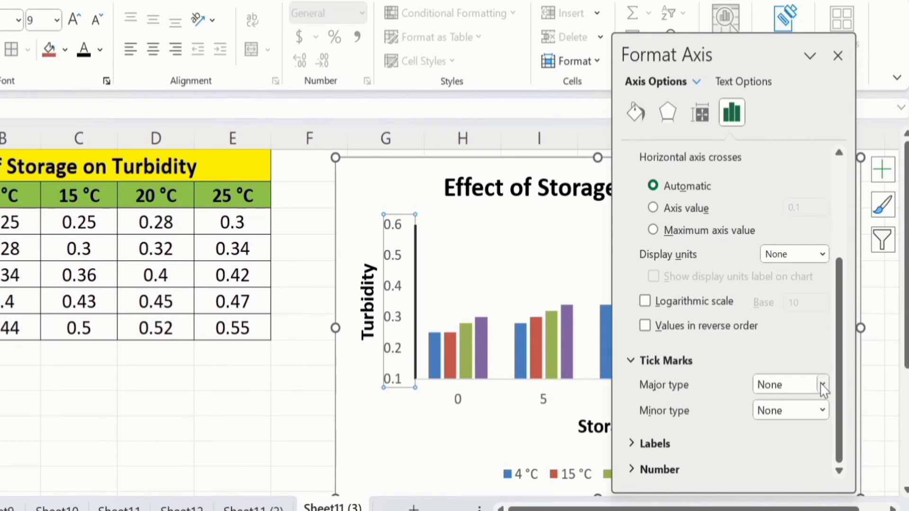
{"action": "left_click", "coordinate": [822, 385]}
{"action": "left_click", "coordinate": [786, 443]}
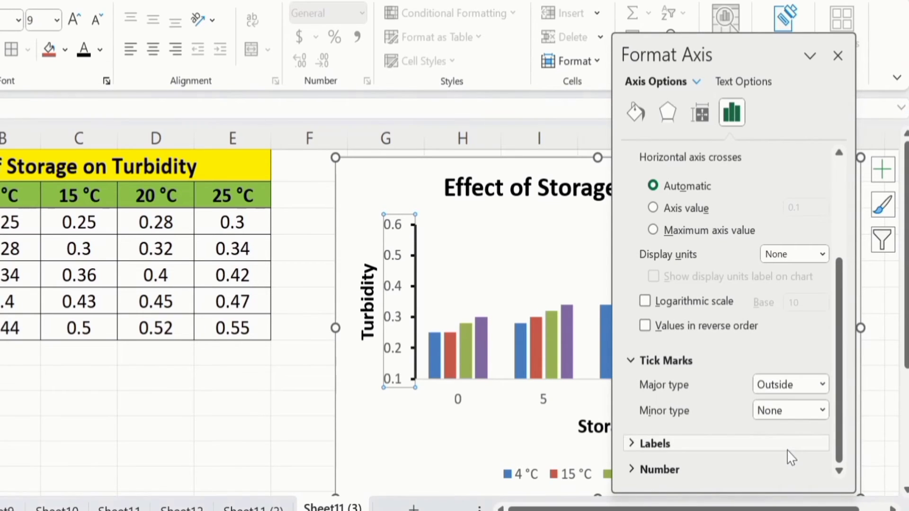
{"action": "left_click", "coordinate": [822, 410]}
{"action": "left_click", "coordinate": [774, 467]}
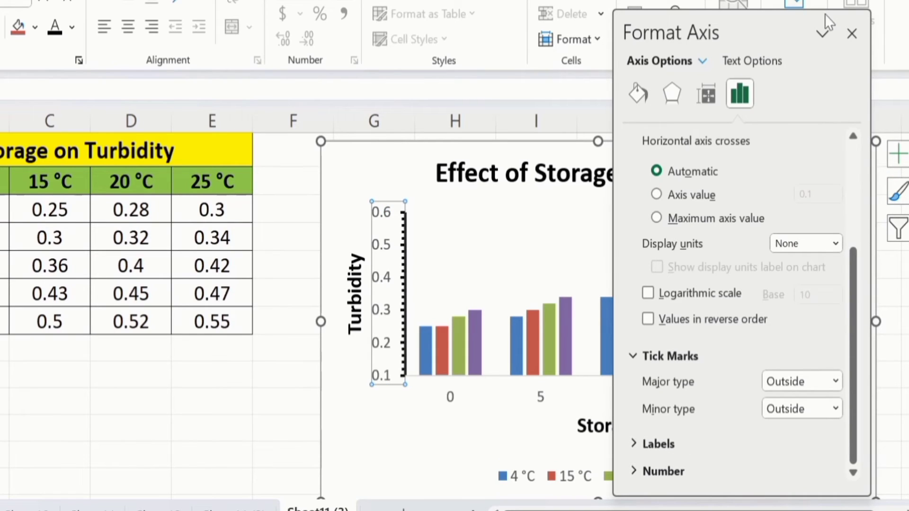
Step: Give the horizontal axis a solid black line with a width of 1.5 pt and close the formatting pane
{"action": "left_click", "coordinate": [451, 398]}
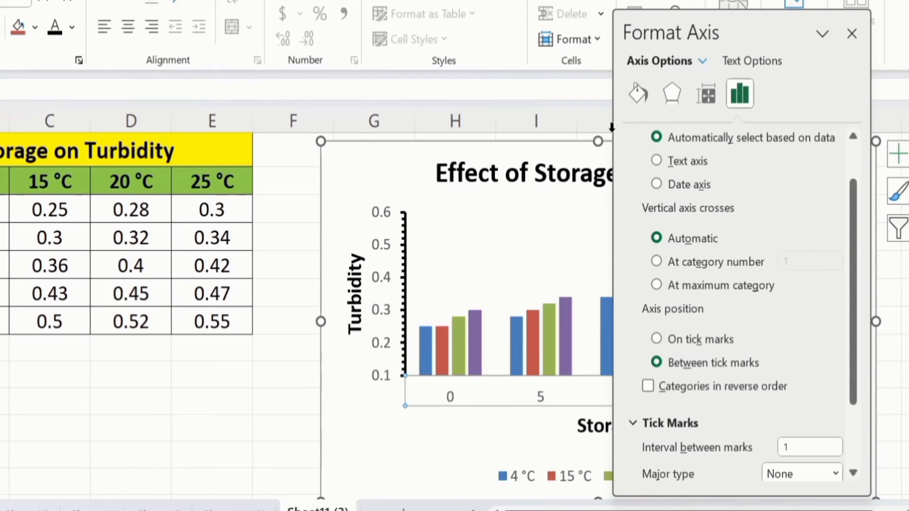
{"action": "left_click", "coordinate": [638, 93]}
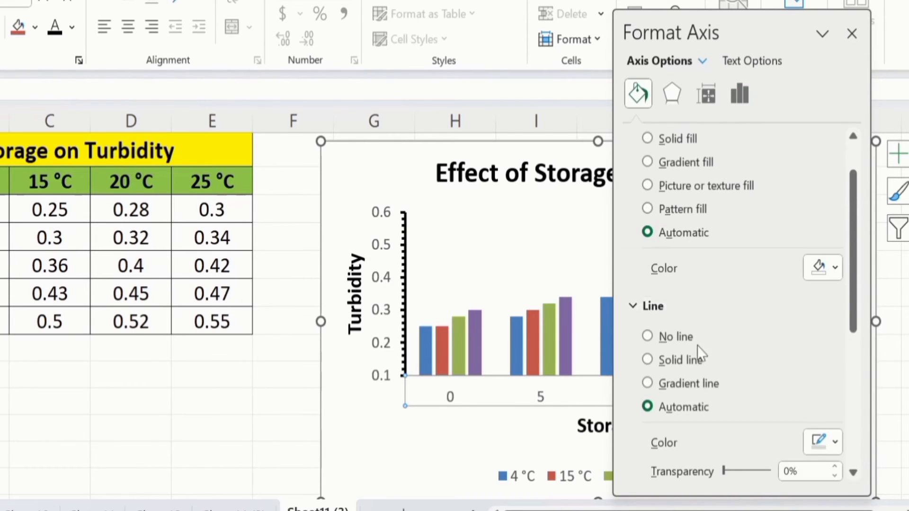
{"action": "left_click", "coordinate": [647, 359]}
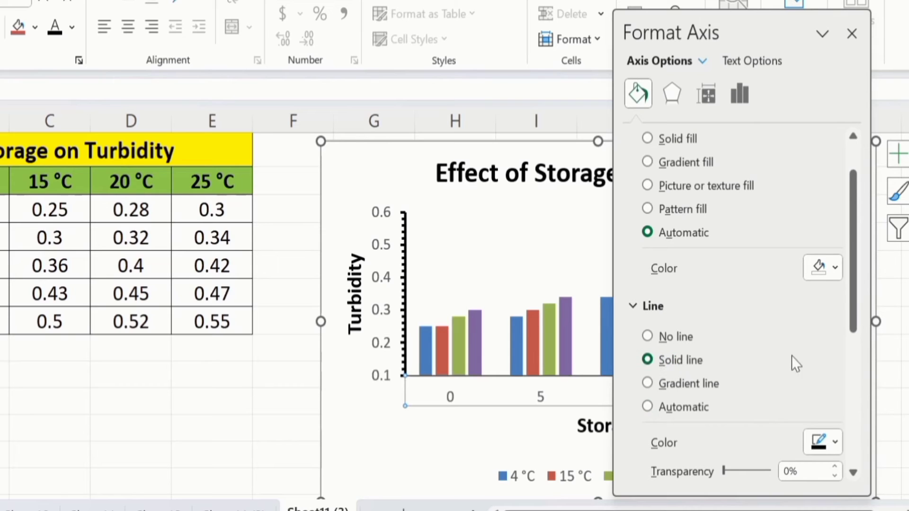
{"action": "left_click_drag", "start_coordinate": [856, 312], "coordinate": [859, 360]}
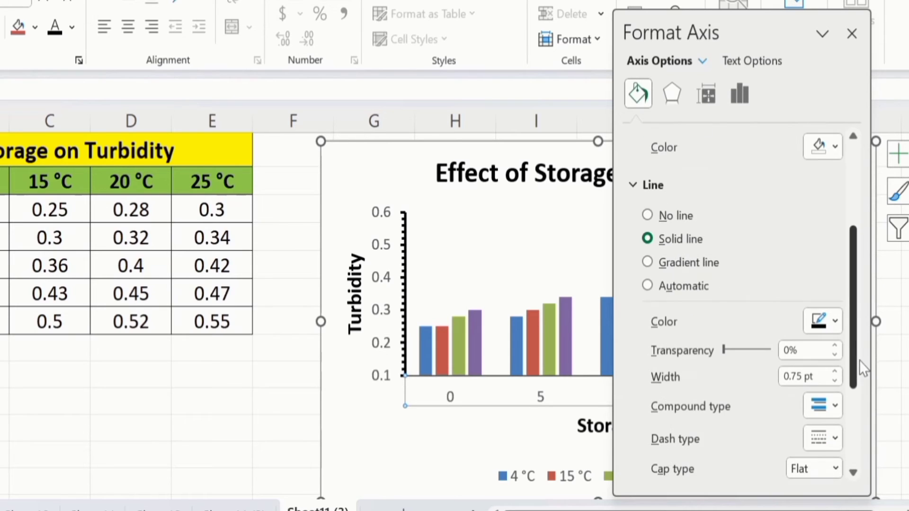
{"action": "left_click", "coordinate": [835, 372]}
{"action": "left_click", "coordinate": [836, 371]}
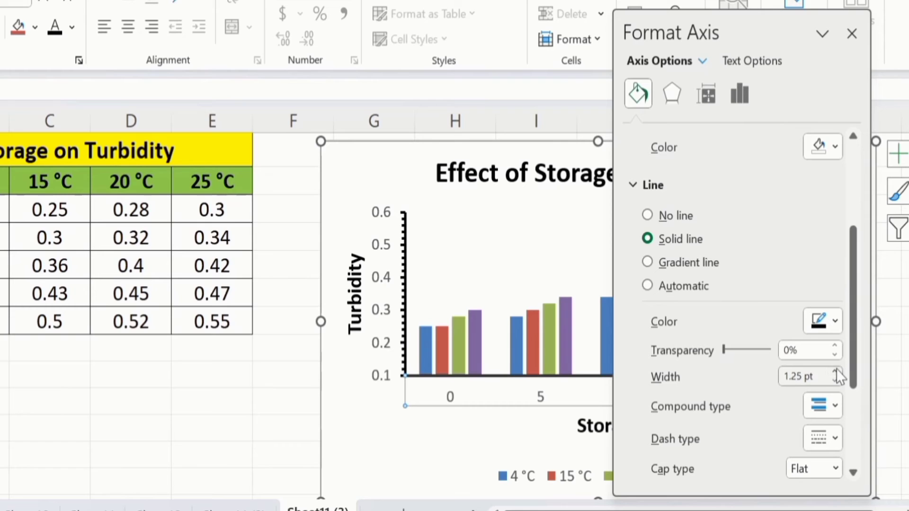
{"action": "left_click", "coordinate": [836, 371]}
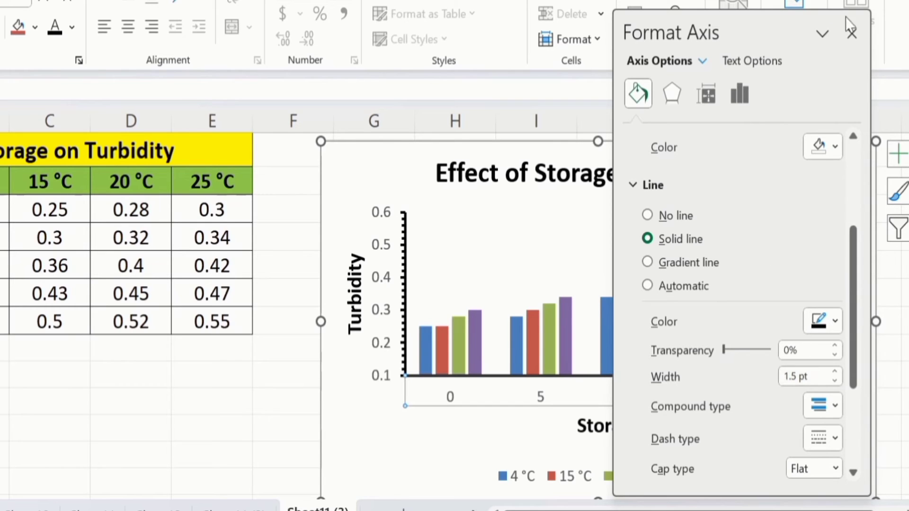
{"action": "left_click", "coordinate": [852, 34]}
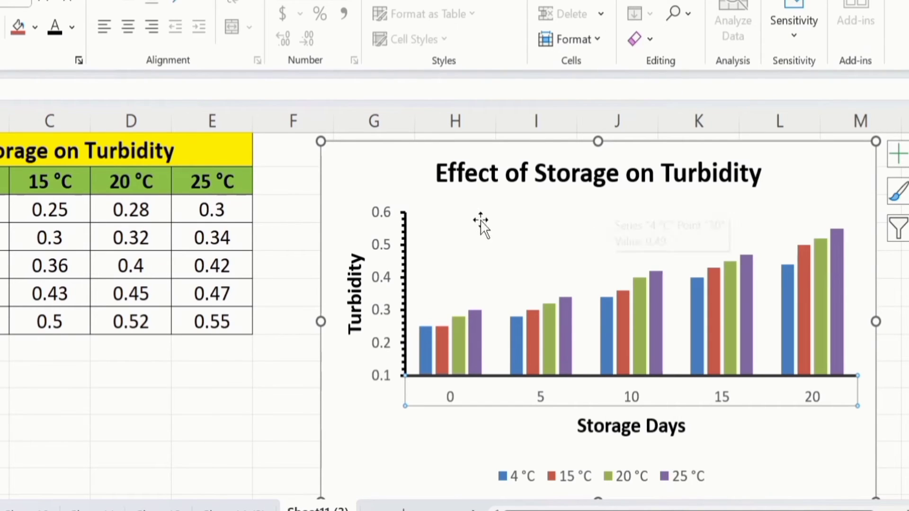
Step: Make the vertical axis labels bold and black and copy their formatting onto the whole chart area
{"action": "left_click", "coordinate": [379, 235]}
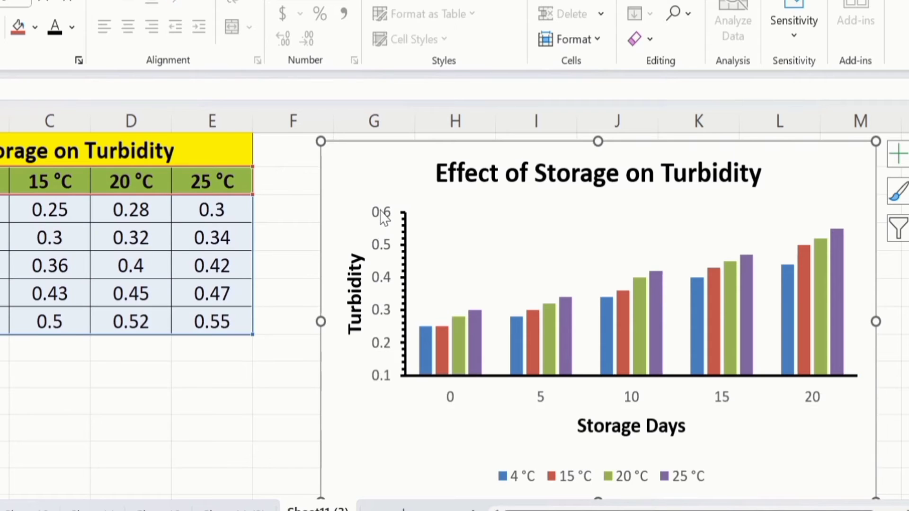
{"action": "left_click", "coordinate": [384, 216]}
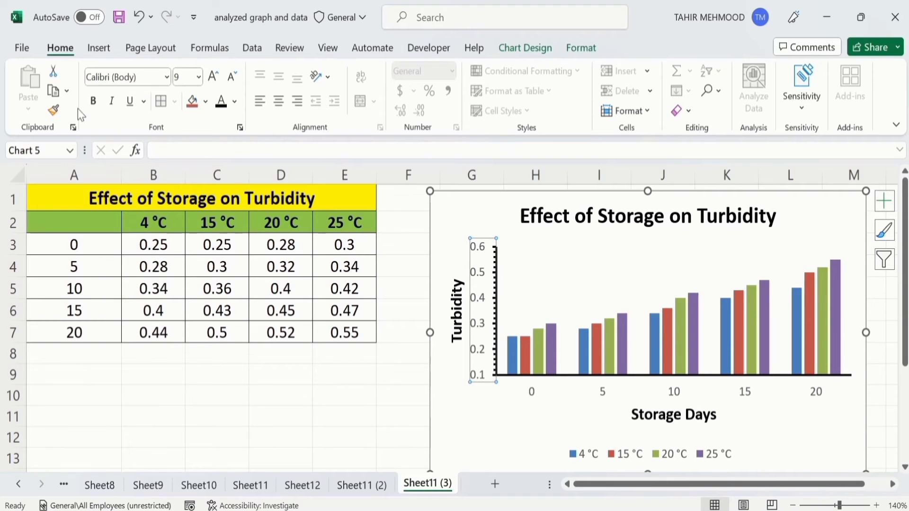
{"action": "left_click", "coordinate": [93, 102]}
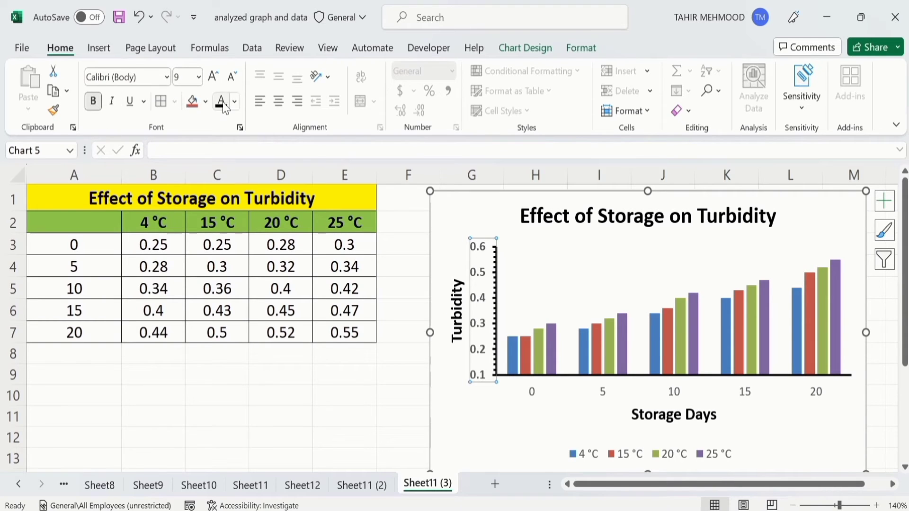
{"action": "left_click", "coordinate": [53, 109]}
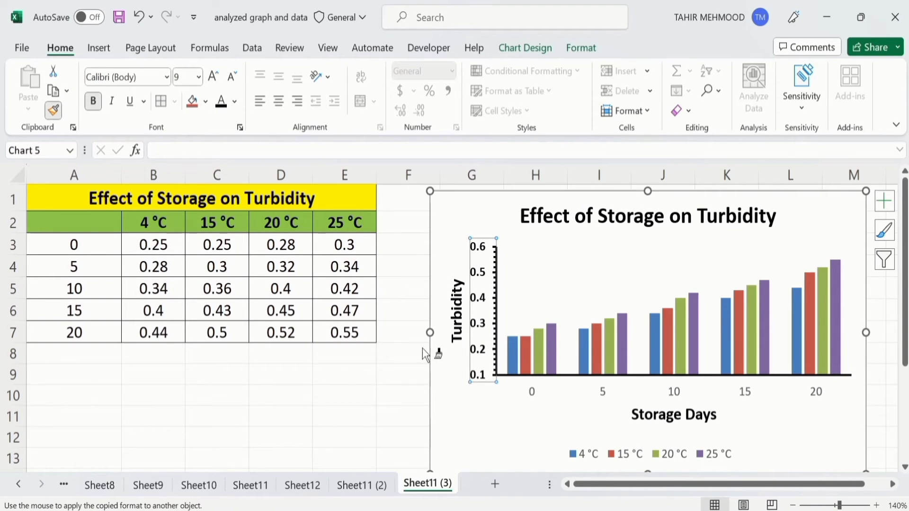
{"action": "left_click", "coordinate": [595, 389]}
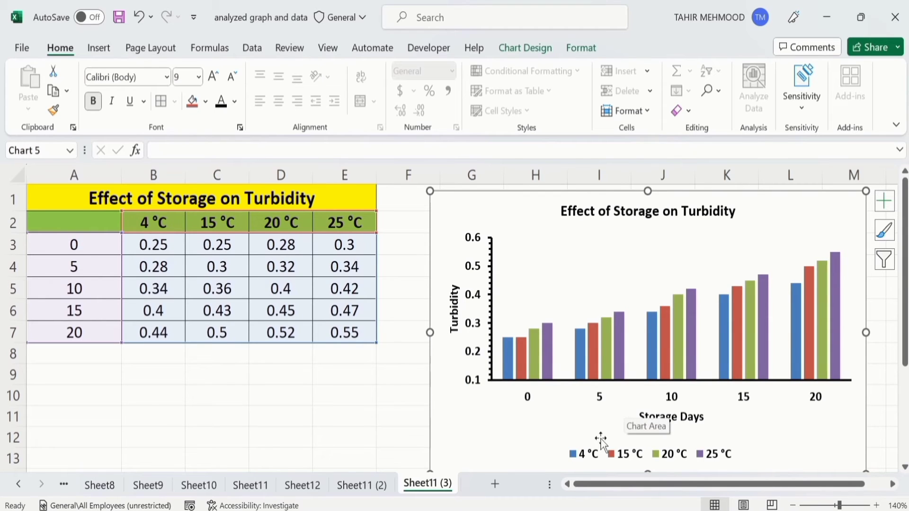
Step: Set the chart legend's position to Top and close the legend formatting
{"action": "left_click", "coordinate": [597, 458]}
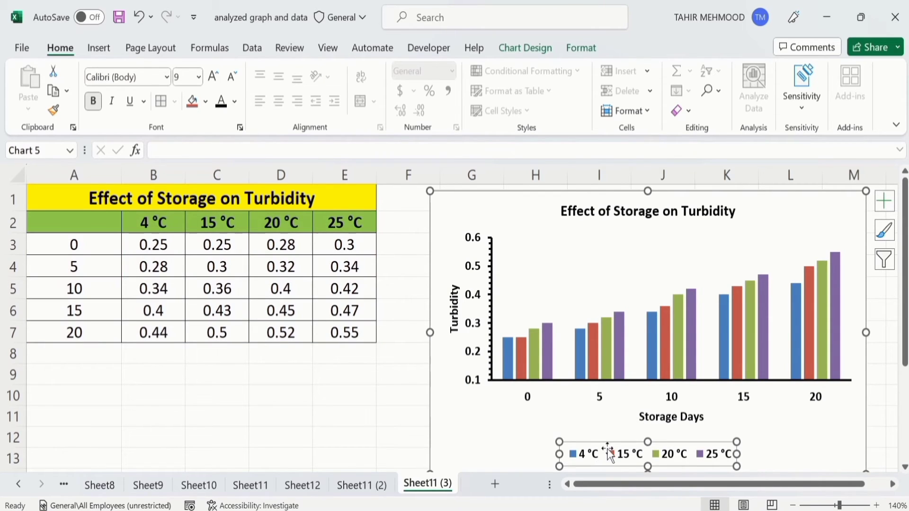
{"action": "right_click", "coordinate": [610, 457]}
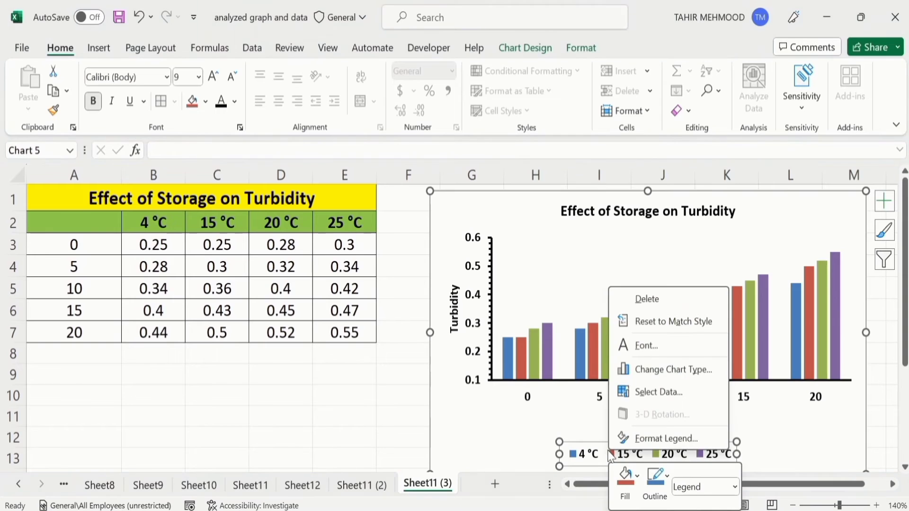
{"action": "left_click", "coordinate": [666, 437]}
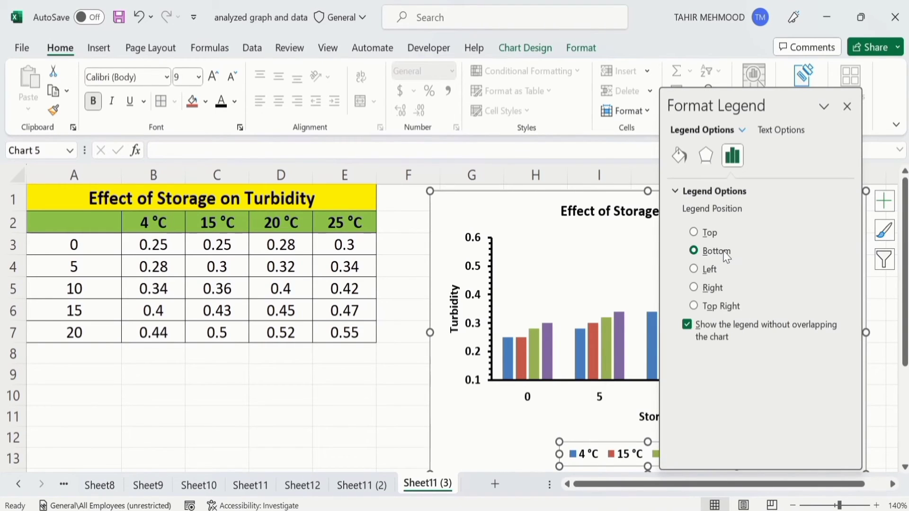
{"action": "left_click", "coordinate": [695, 232]}
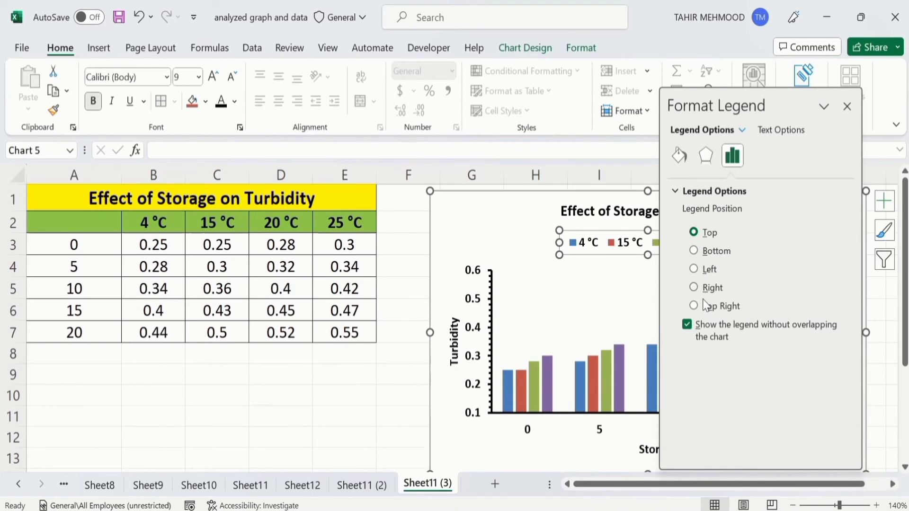
{"action": "left_click", "coordinate": [846, 107]}
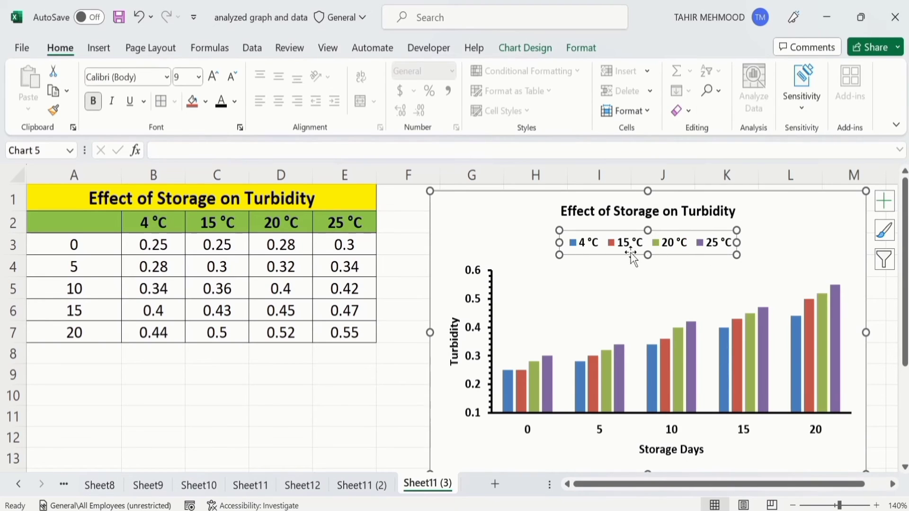
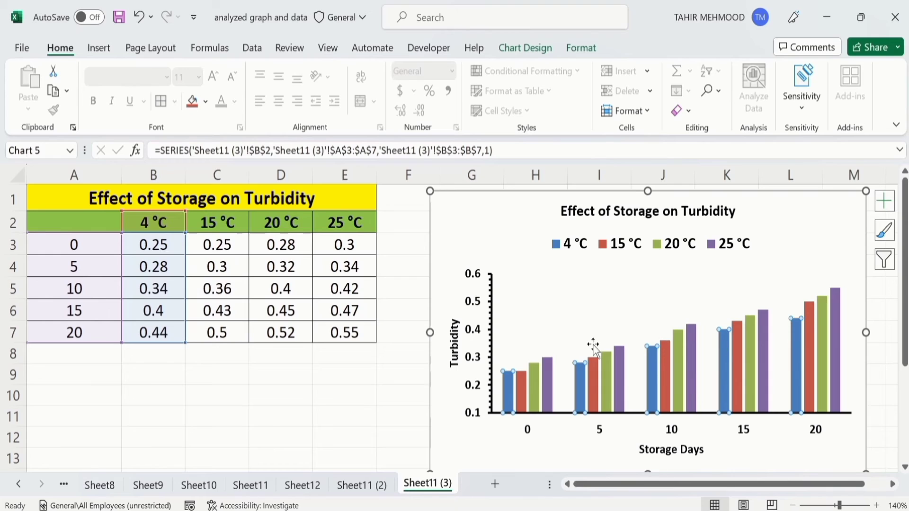
Step: Give the 4 °C data series a solid green fill
{"action": "mouse_move", "coordinate": [510, 393]}
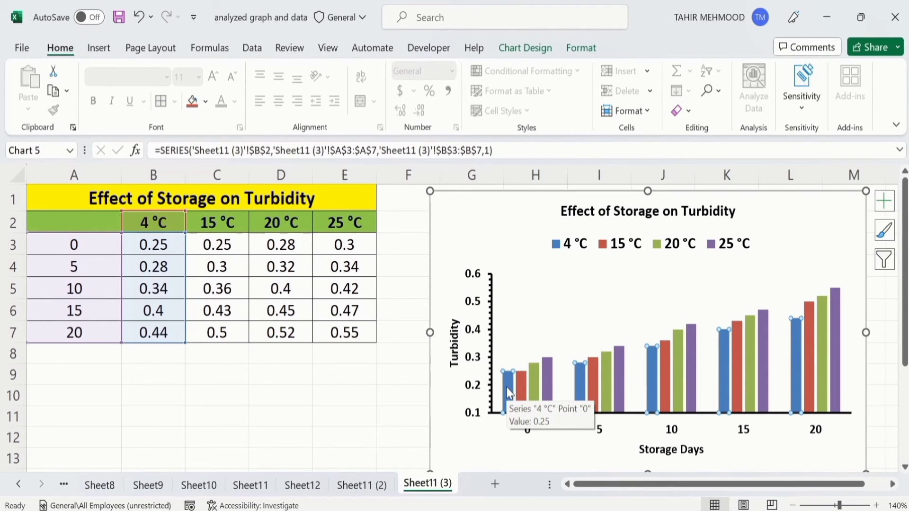
{"action": "right_click", "coordinate": [510, 392]}
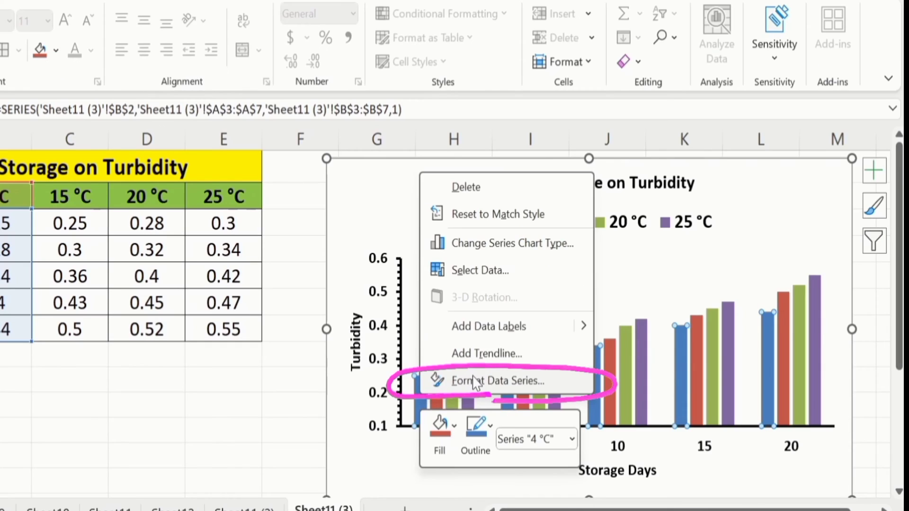
{"action": "left_click", "coordinate": [473, 381]}
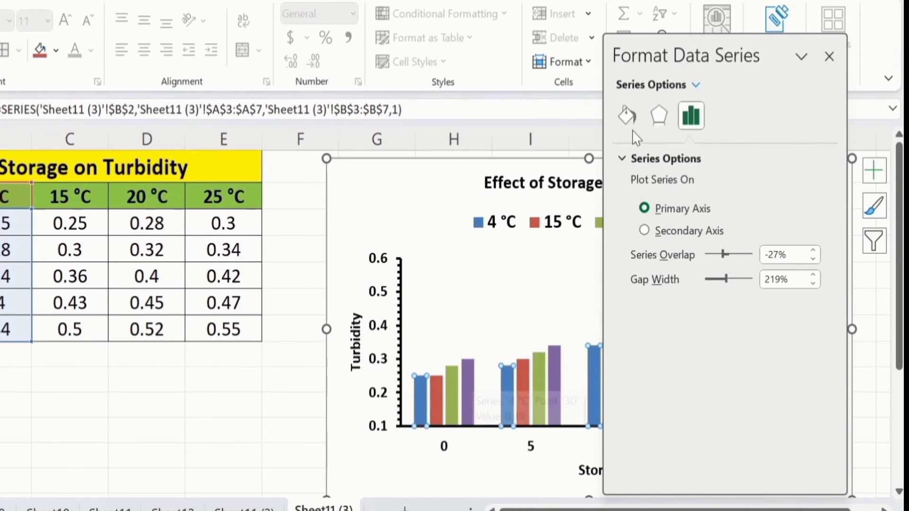
{"action": "left_click", "coordinate": [626, 116]}
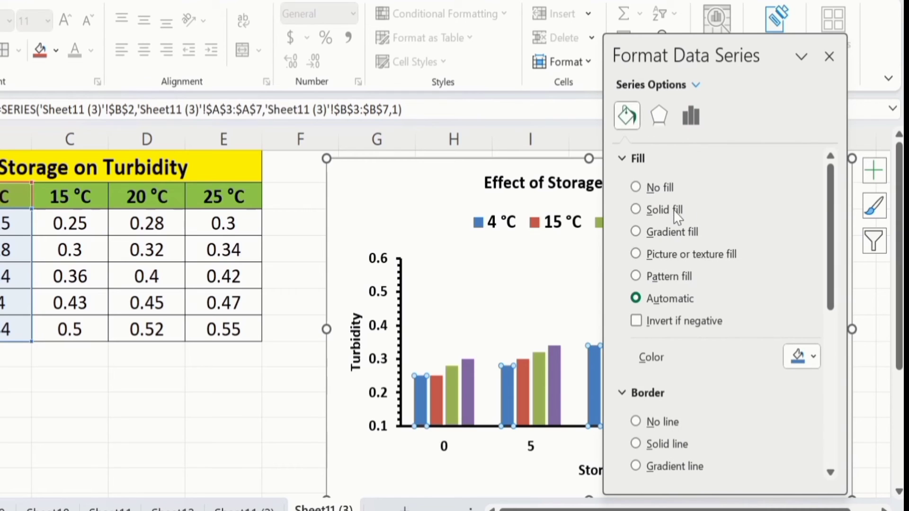
{"action": "left_click", "coordinate": [636, 210]}
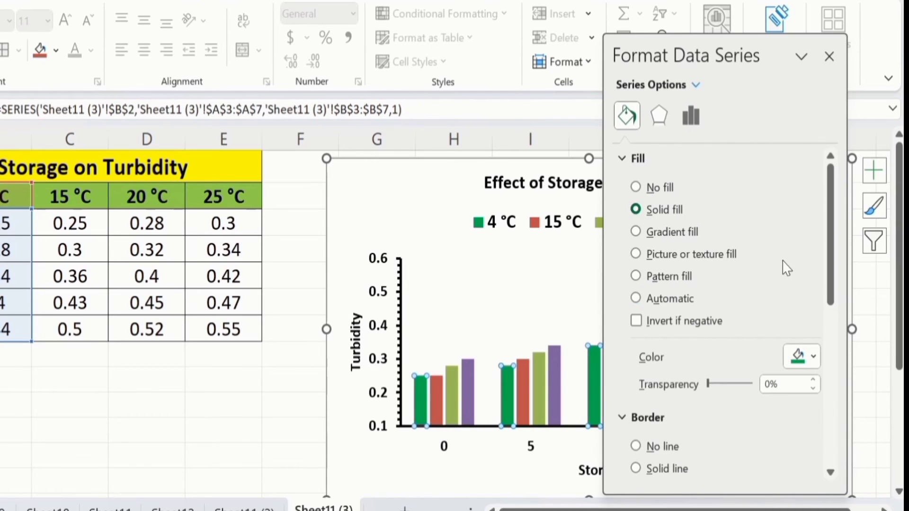
Step: Try the standard purple as the 4 °C series' fill colour and return it to standard green
{"action": "left_click", "coordinate": [815, 357]}
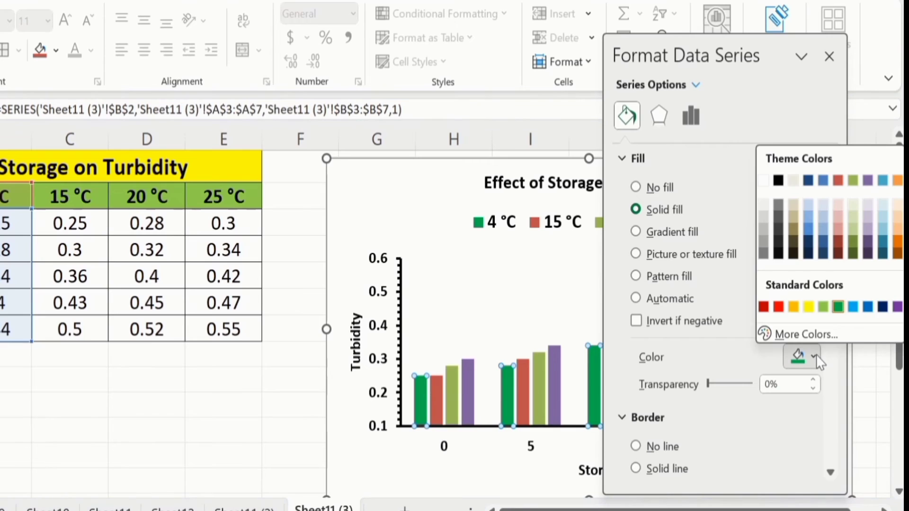
{"action": "left_click", "coordinate": [897, 308]}
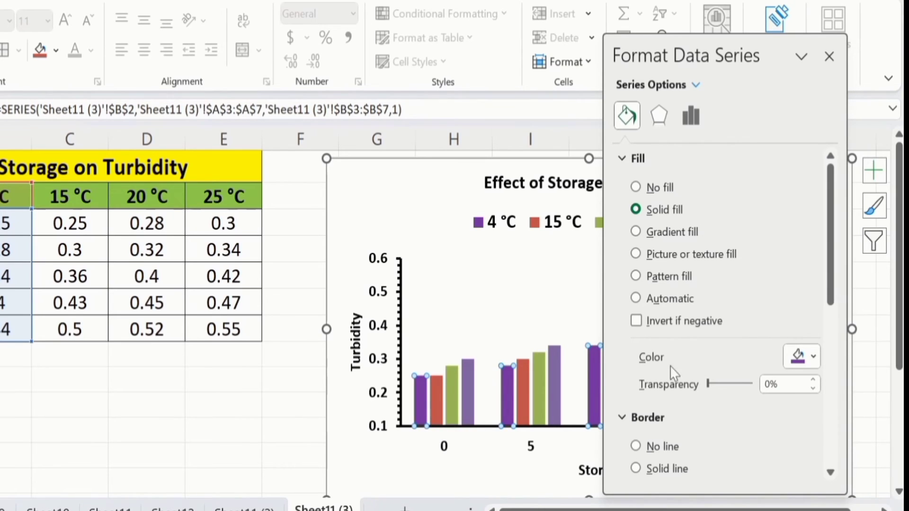
{"action": "left_click", "coordinate": [813, 358]}
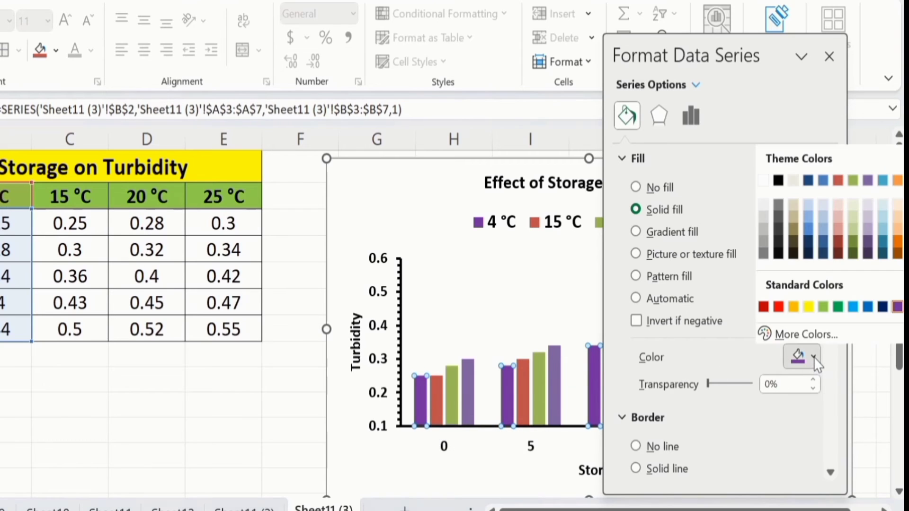
{"action": "left_click", "coordinate": [838, 307]}
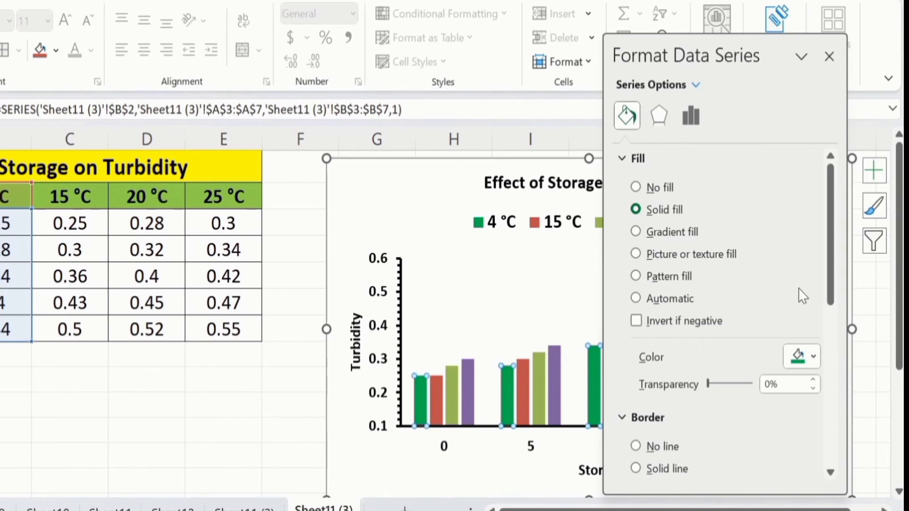
Step: Give the 4 °C data series a solid black border with a width of 1.5 pt
{"action": "left_click_drag", "start_coordinate": [832, 267], "coordinate": [837, 327]}
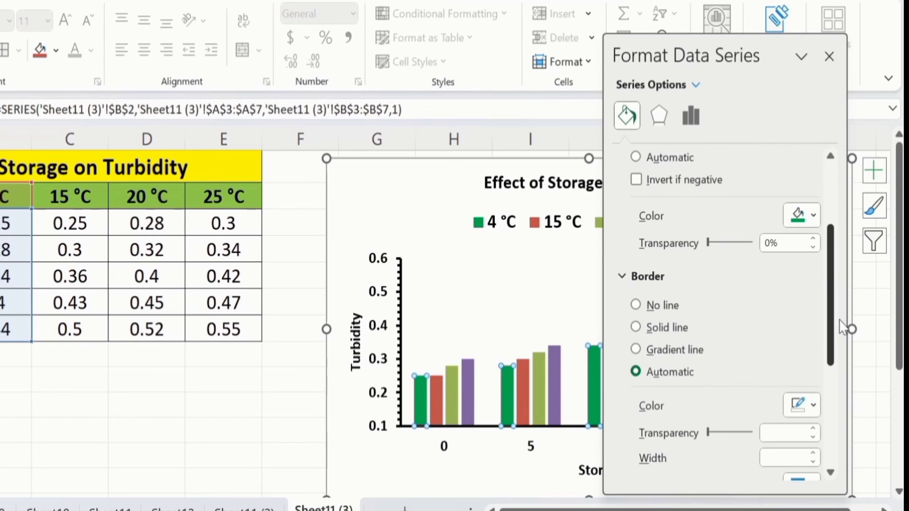
{"action": "left_click", "coordinate": [636, 327]}
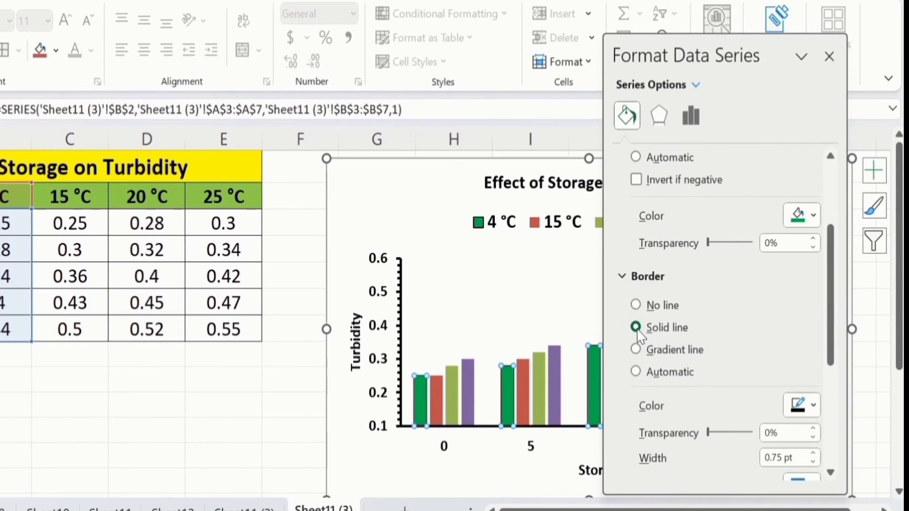
{"action": "left_click", "coordinate": [814, 405]}
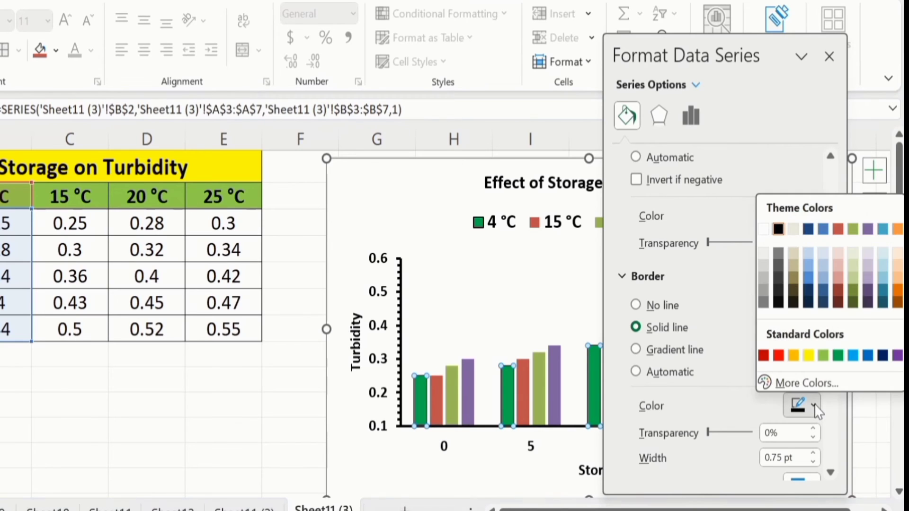
{"action": "left_click", "coordinate": [778, 230]}
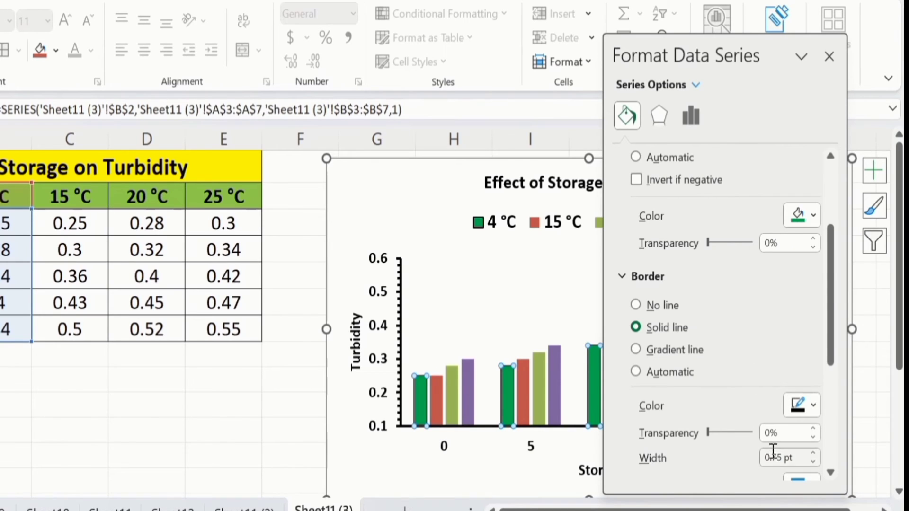
{"action": "left_click", "coordinate": [812, 454]}
{"action": "left_click", "coordinate": [813, 453]}
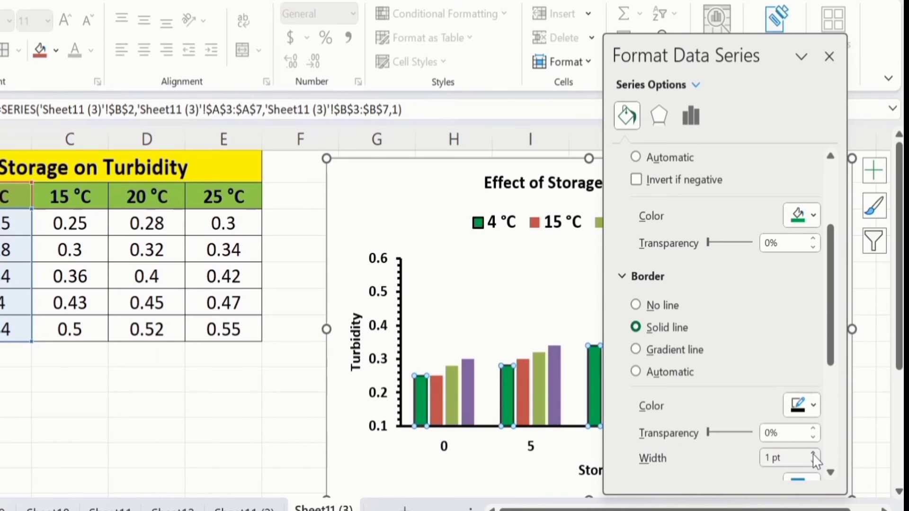
{"action": "left_click", "coordinate": [812, 453]}
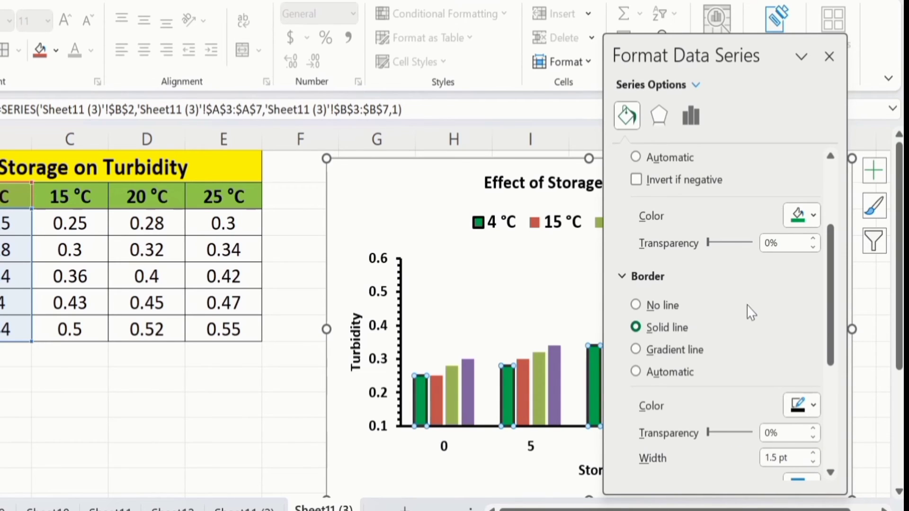
Step: Give the 15 °C data series a solid line border with a width of 1.5 pt
{"action": "left_click", "coordinate": [435, 387]}
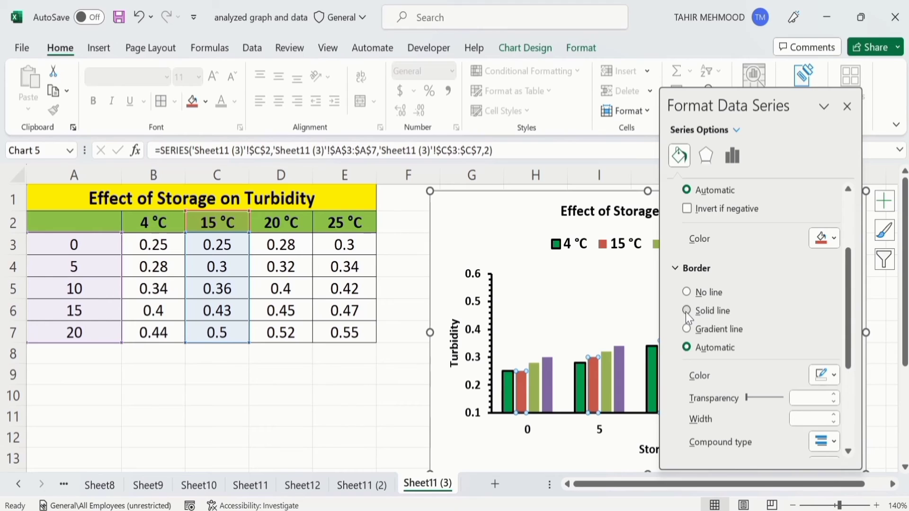
{"action": "left_click", "coordinate": [687, 311]}
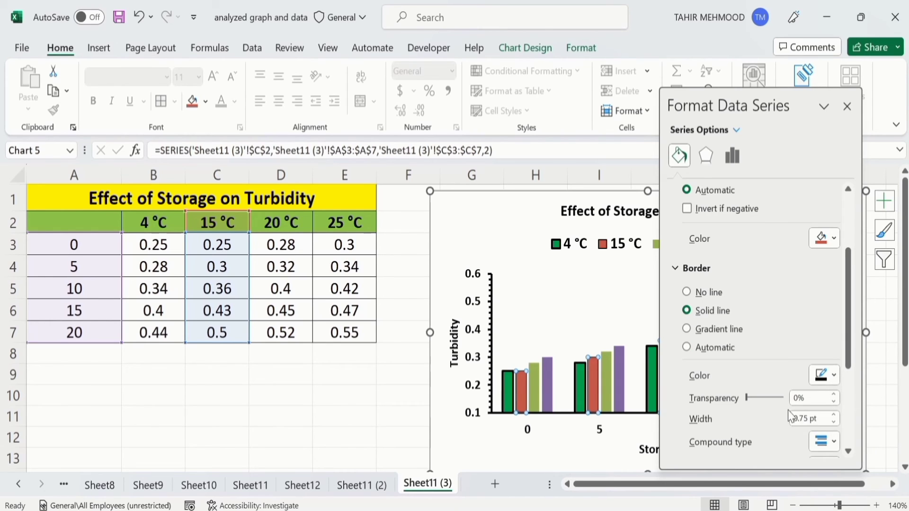
{"action": "left_click", "coordinate": [833, 415]}
{"action": "left_click", "coordinate": [833, 415]}
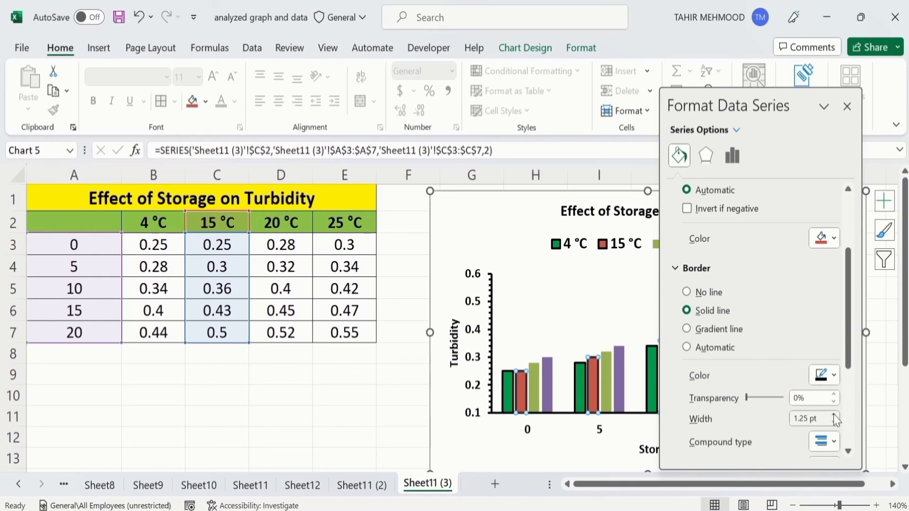
{"action": "left_click", "coordinate": [833, 415]}
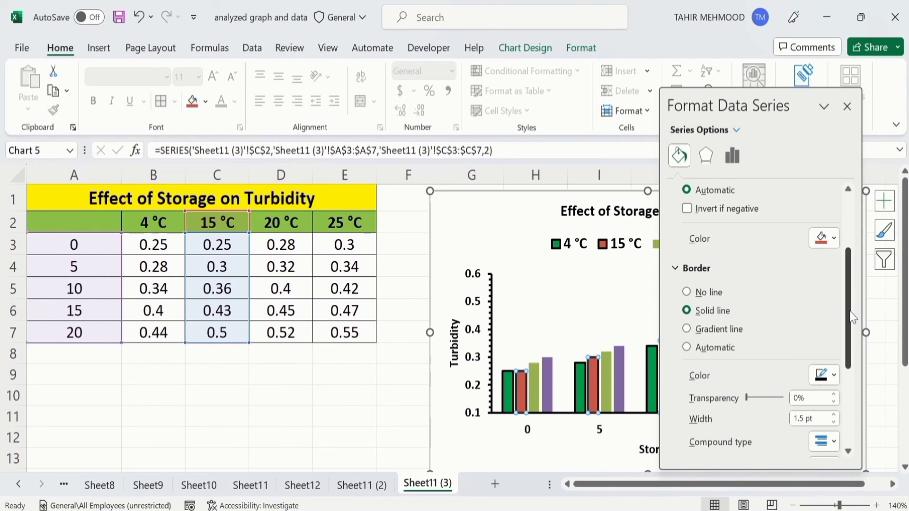
Step: Give the 15 °C data series a solid fill in standard yellow
{"action": "left_click_drag", "start_coordinate": [851, 317], "coordinate": [851, 263]}
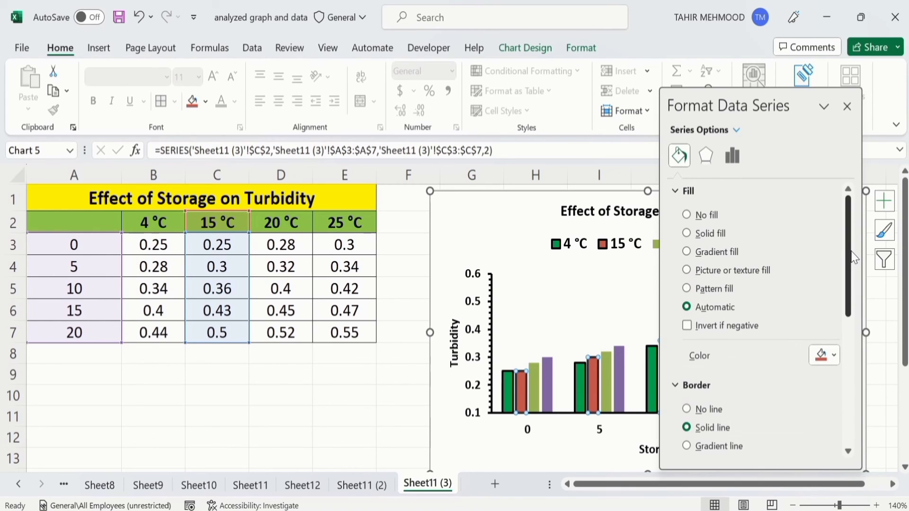
{"action": "left_click", "coordinate": [686, 234]}
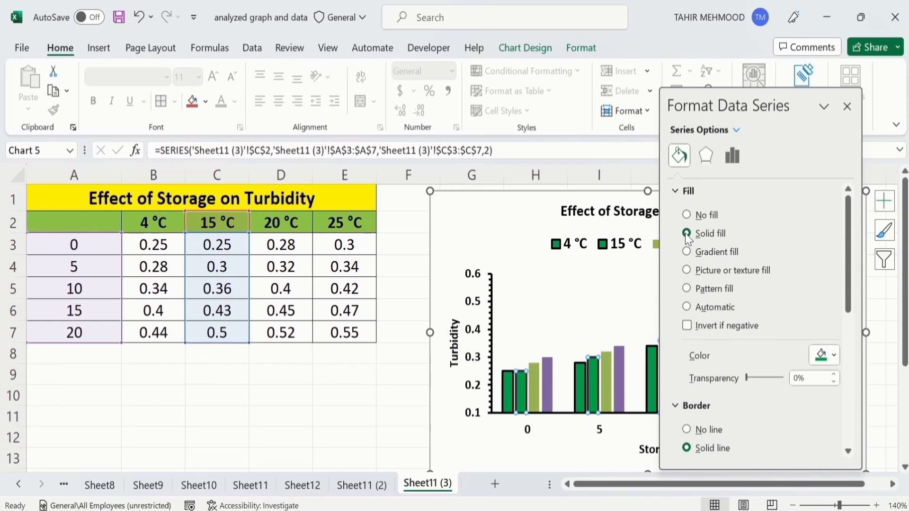
{"action": "left_click", "coordinate": [827, 356]}
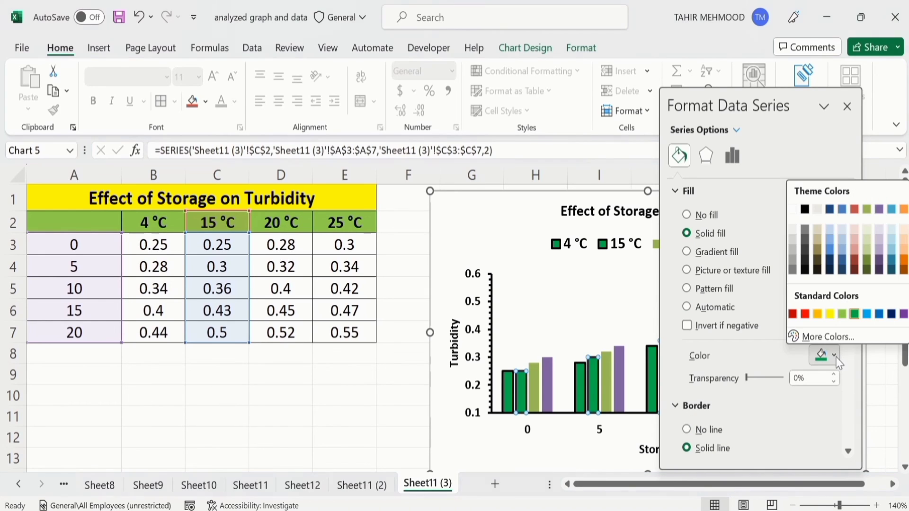
{"action": "left_click", "coordinate": [830, 314]}
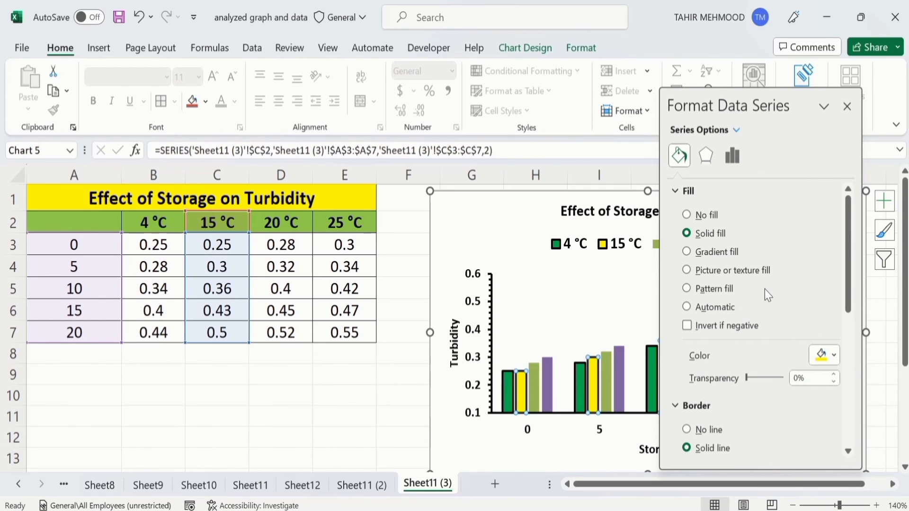
Step: Set the series overlap of the chart's columns to 0% and deselect the chart
{"action": "left_click", "coordinate": [732, 156]}
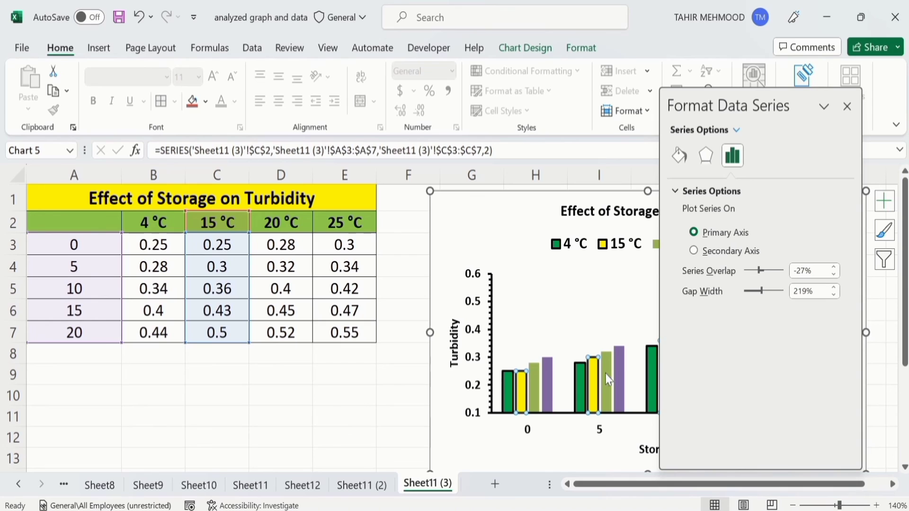
{"action": "mouse_move", "coordinate": [615, 377]}
{"action": "left_click", "coordinate": [797, 272]}
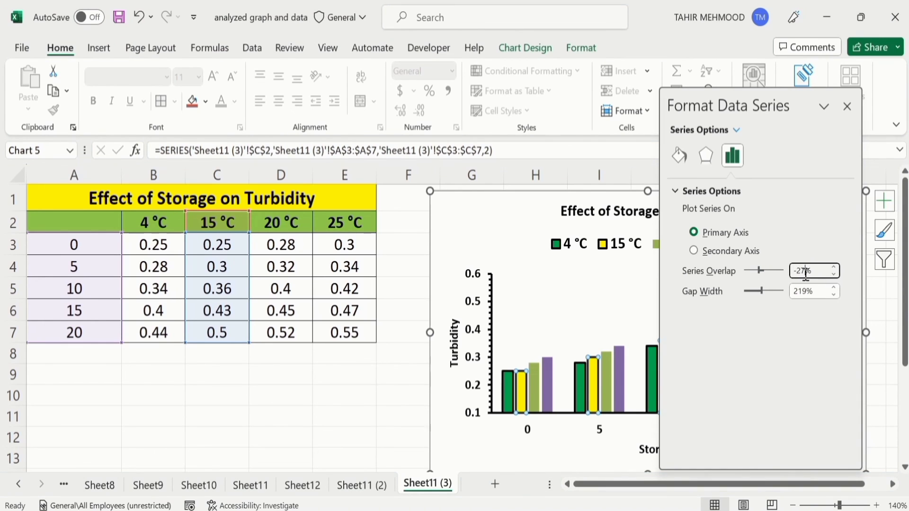
{"action": "key", "text": "BackSpace"}
{"action": "key", "text": "BackSpace"}
{"action": "key", "text": "BackSpace"}
{"action": "type", "text": "0"}
{"action": "left_click", "coordinate": [402, 390]}
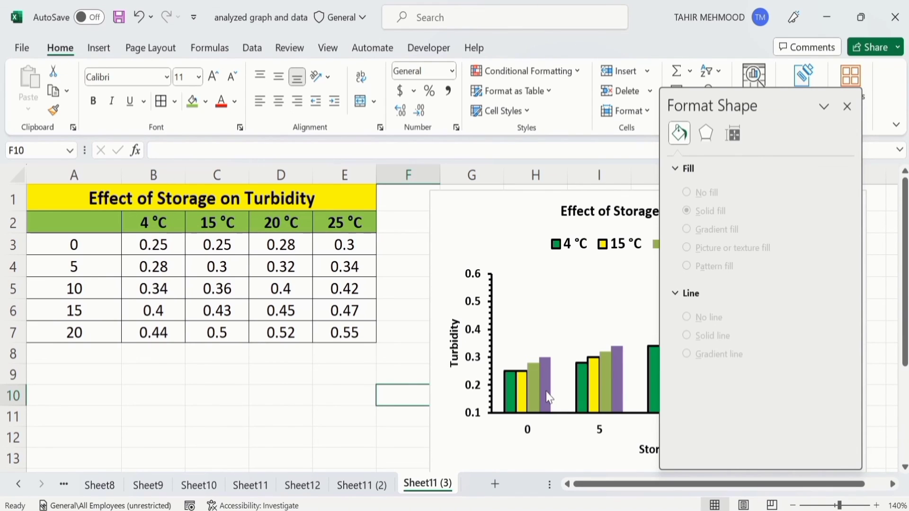
Step: Select the 15 °C series and try gap widths of 69% and 379% for the column groups
{"action": "mouse_move", "coordinate": [532, 391]}
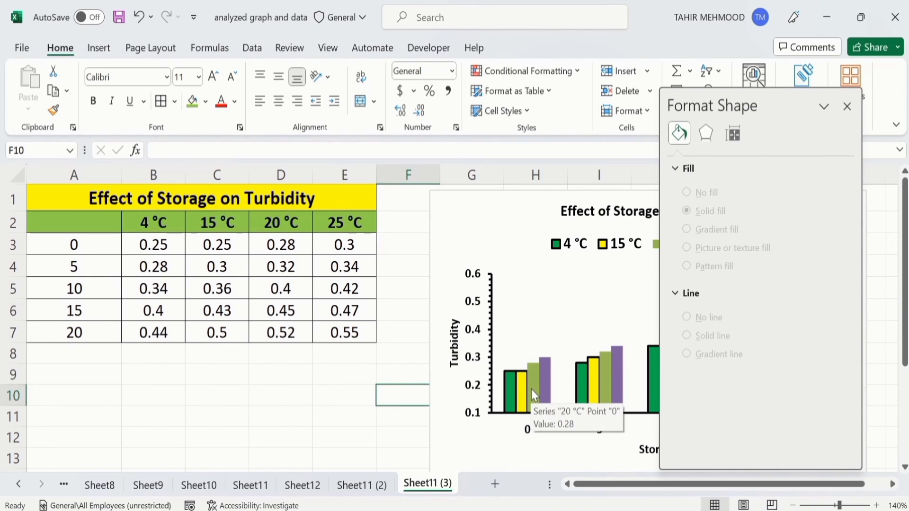
{"action": "left_click", "coordinate": [521, 391]}
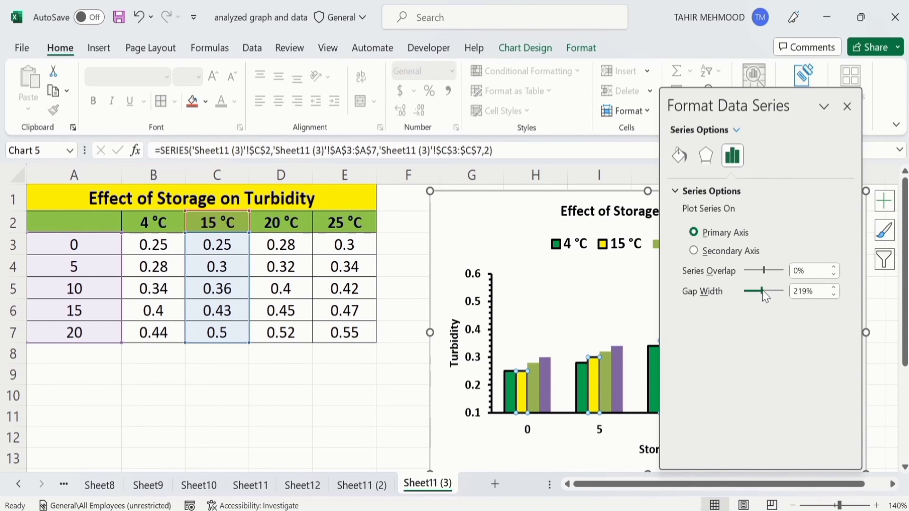
{"action": "left_click_drag", "start_coordinate": [762, 291], "coordinate": [750, 290]}
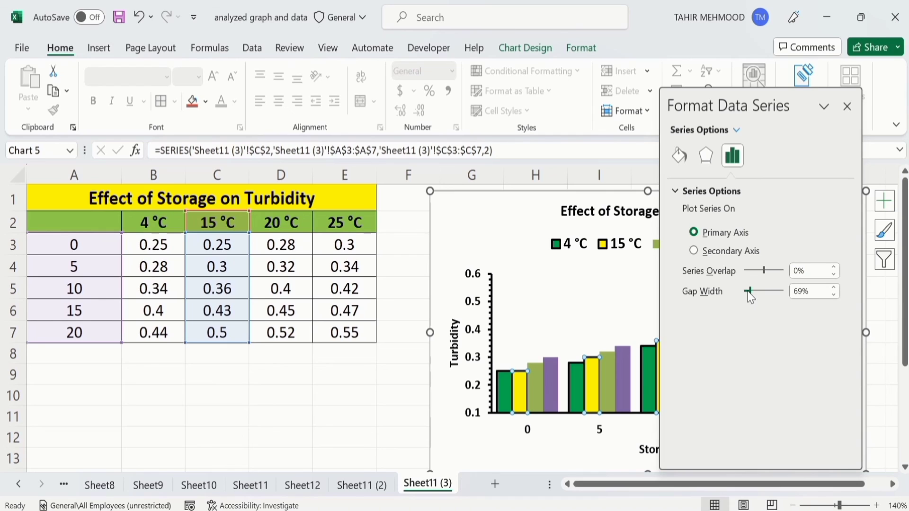
{"action": "left_click_drag", "start_coordinate": [748, 291], "coordinate": [772, 292]}
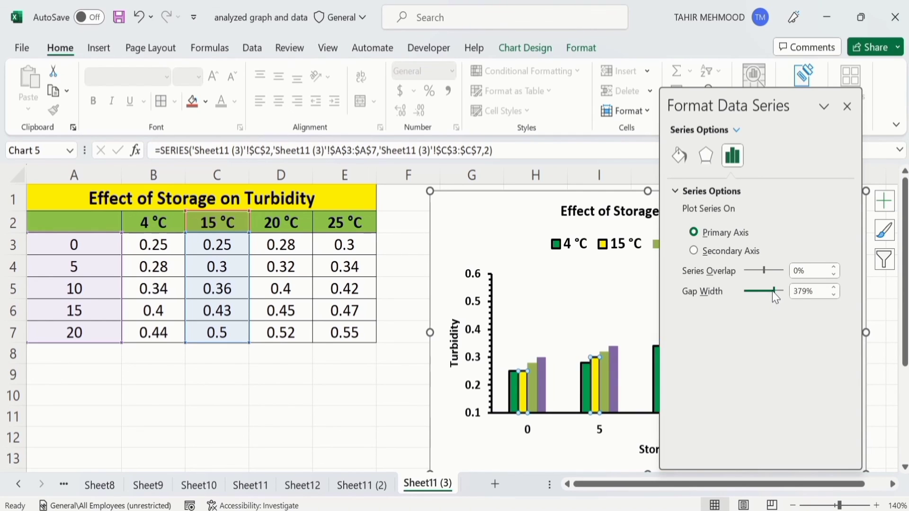